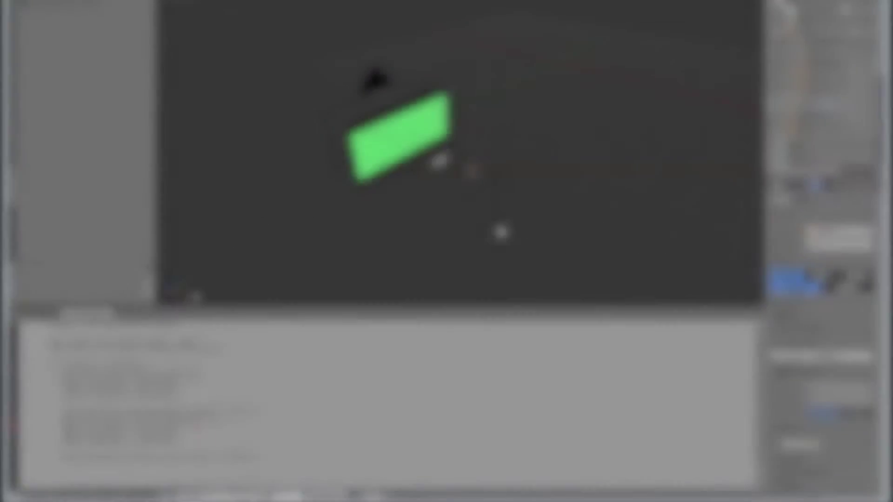
- Run the bslides.py script that provides the slide tools
{"action": "middle_click_drag", "start_coordinate": [523, 155], "coordinate": [522, 217]}
{"action": "middle_click_drag", "start_coordinate": [317, 250], "coordinate": [367, 249]}
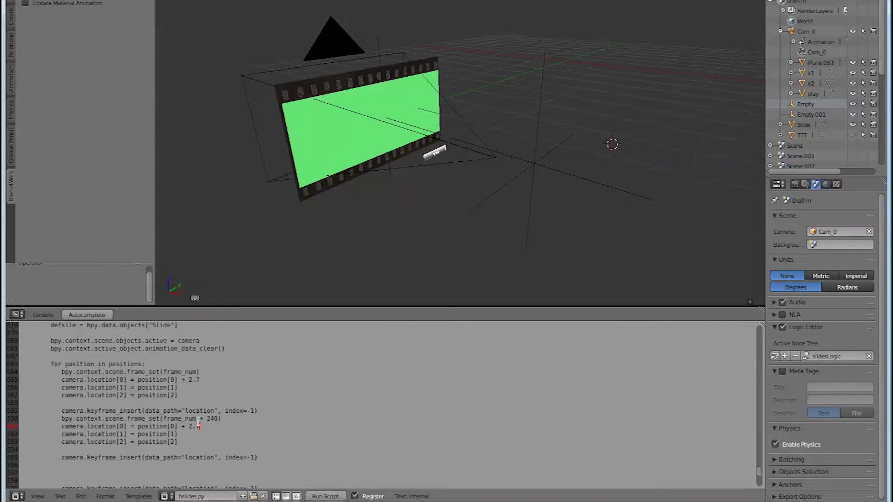
{"action": "left_click", "coordinate": [325, 496]}
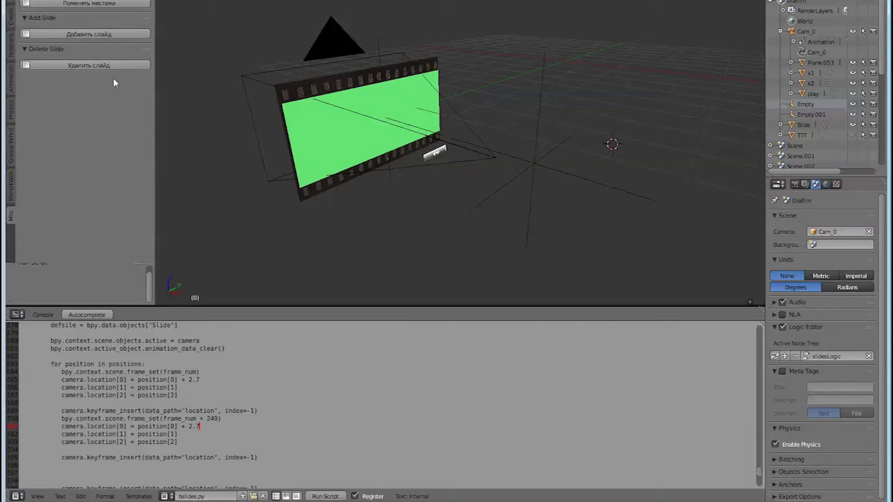
- Add several new slides to the end of the single-slide filmstrip
{"action": "middle_click_drag", "start_coordinate": [358, 154], "coordinate": [364, 221]}
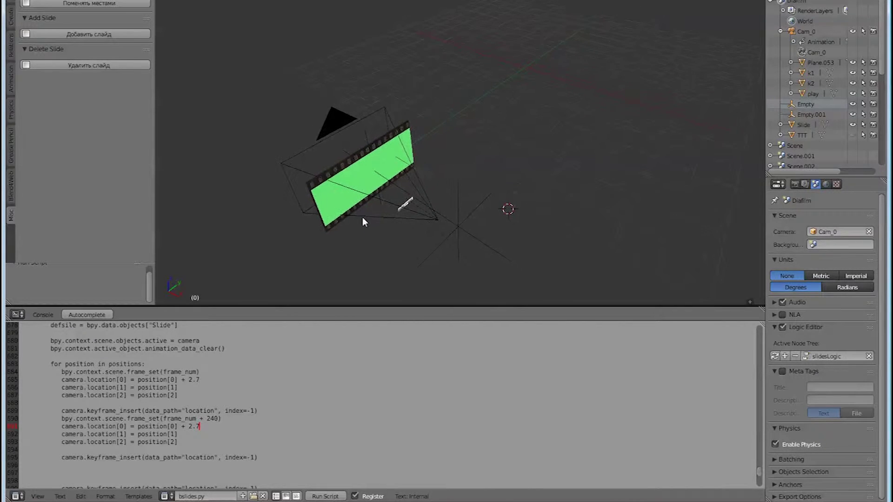
{"action": "left_click", "coordinate": [107, 35]}
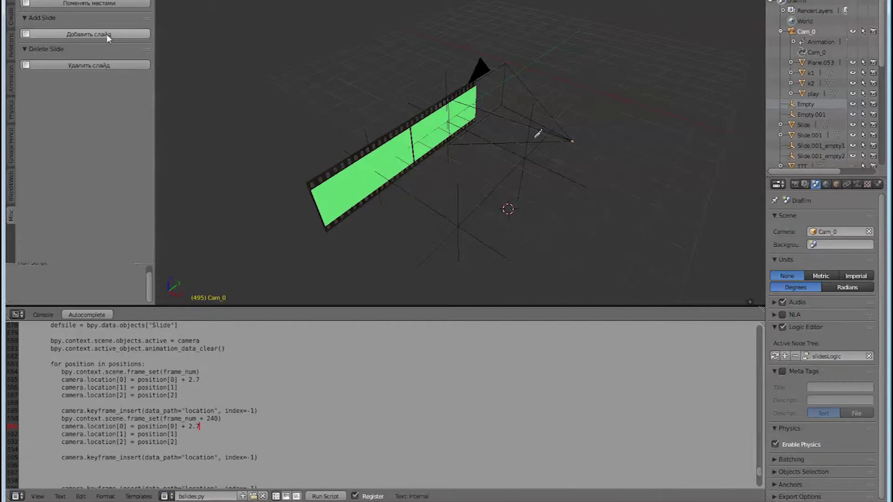
{"action": "left_click", "coordinate": [107, 35]}
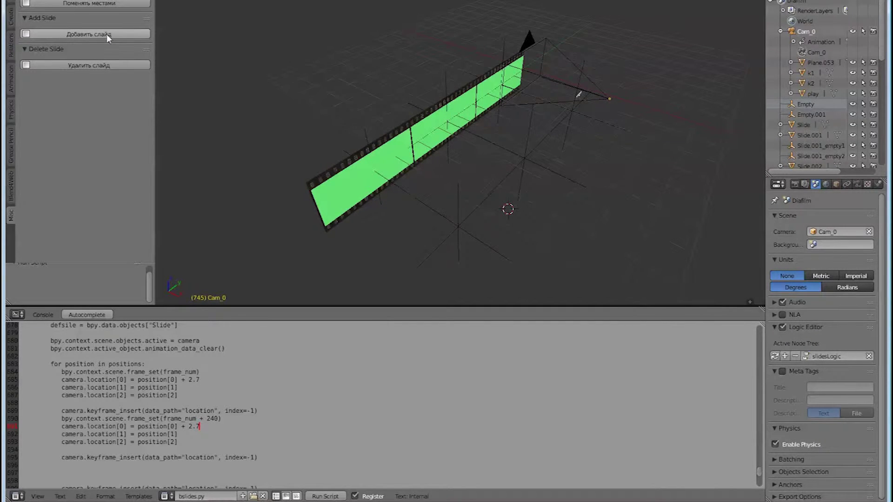
{"action": "left_click", "coordinate": [106, 35]}
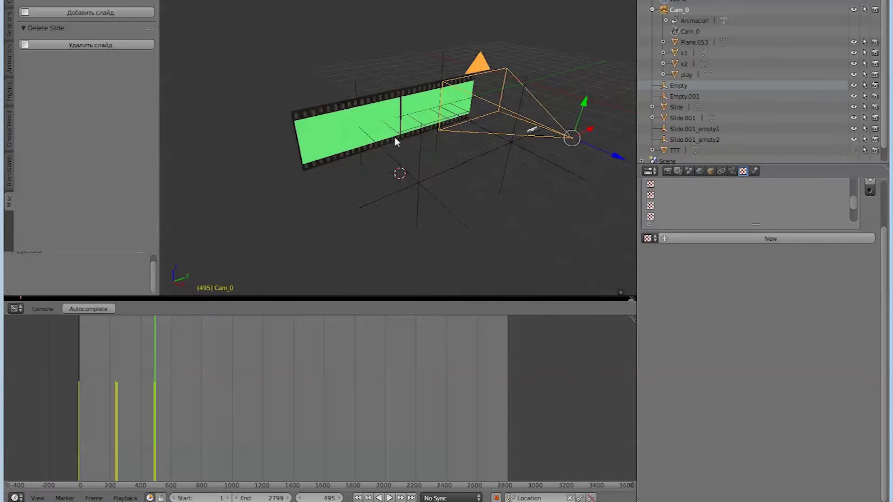
- Extend the two-slide filmstrip by adding four more slides after the last one
{"action": "middle_click_drag", "start_coordinate": [397, 142], "coordinate": [348, 135]}
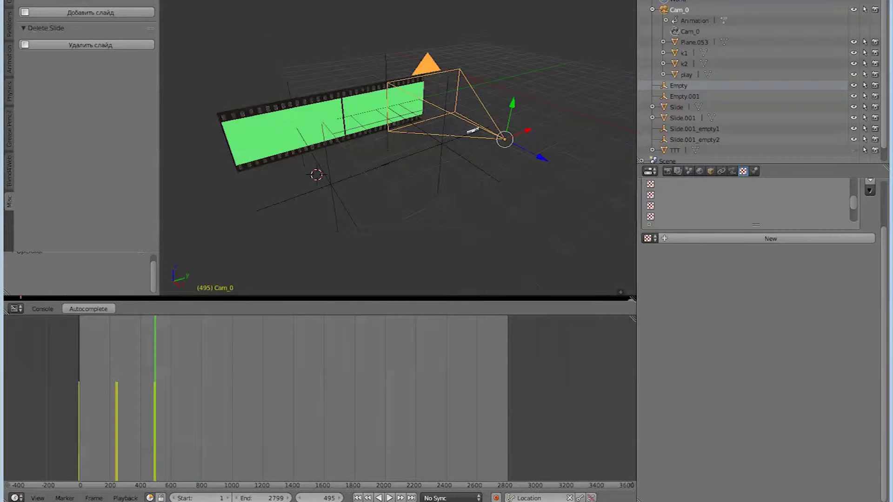
{"action": "left_click", "coordinate": [87, 15]}
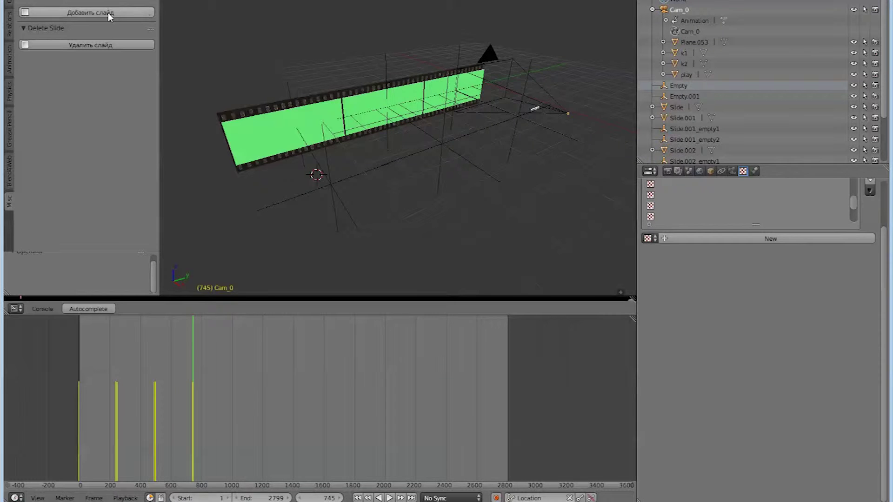
{"action": "left_click", "coordinate": [108, 12]}
{"action": "left_click", "coordinate": [108, 12]}
{"action": "left_click", "coordinate": [108, 13]}
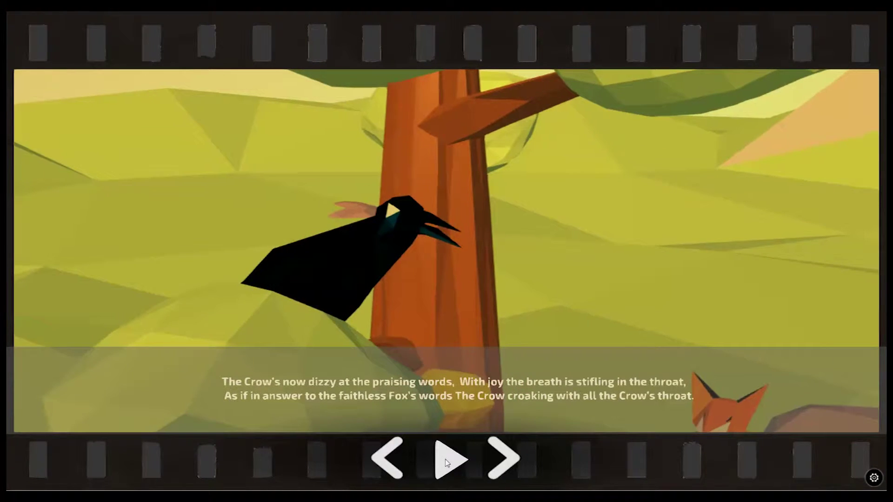
- Switch to the finished filmstrip presentation and play the animation of the slide with the crow and fox
{"action": "left_click", "coordinate": [446, 463]}
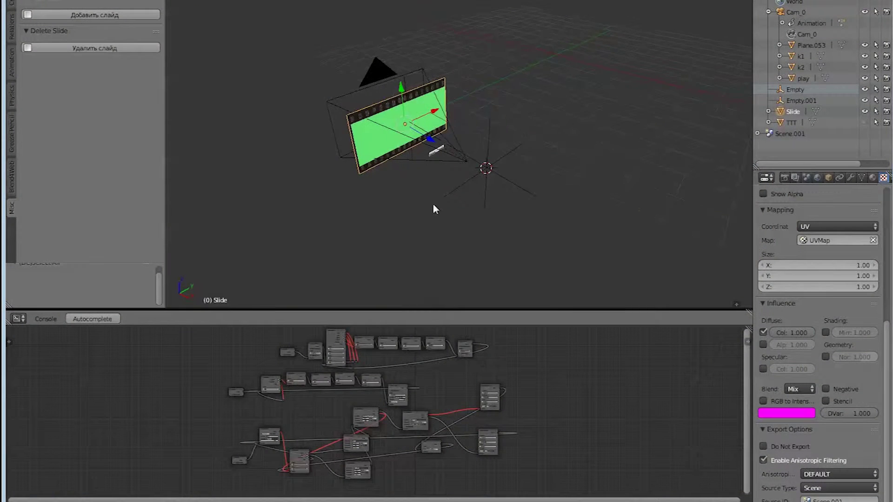
- Add two slides to the single-slide filmstrip in the Diafilm scene
{"action": "middle_click_drag", "start_coordinate": [419, 221], "coordinate": [439, 218]}
{"action": "left_click", "coordinate": [80, 13]}
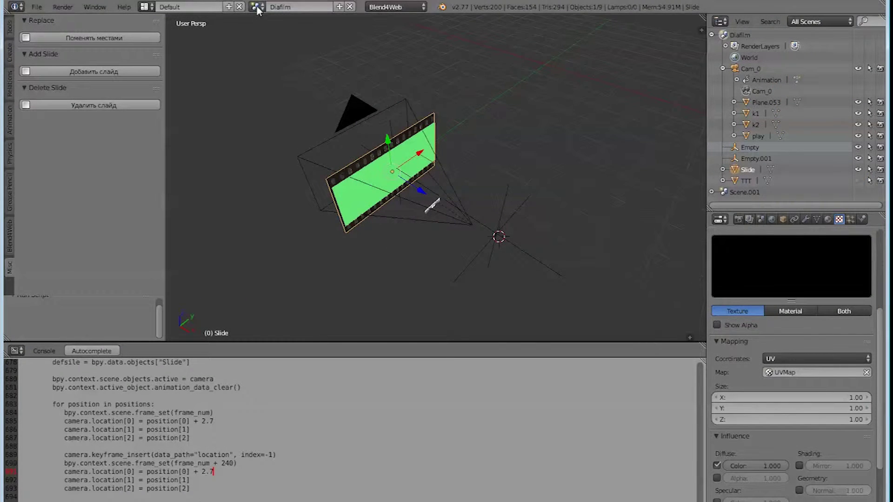
{"action": "left_click", "coordinate": [257, 8]}
{"action": "left_click", "coordinate": [86, 73]}
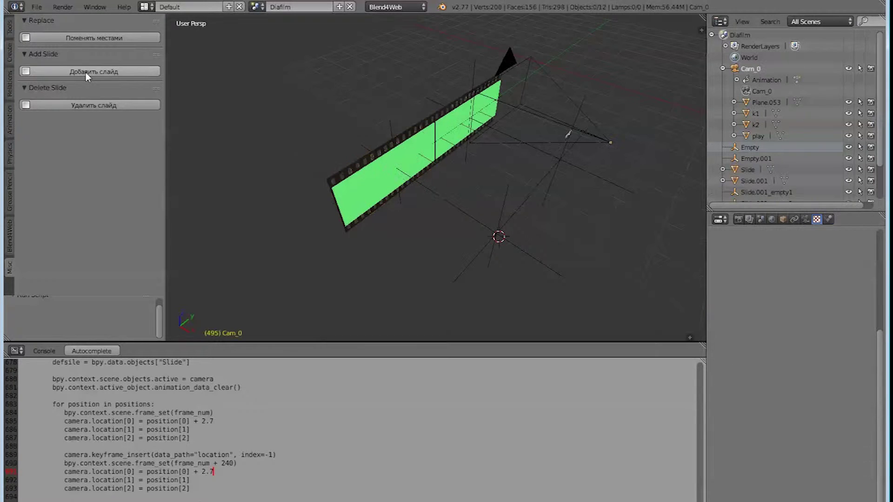
{"action": "left_click", "coordinate": [86, 74]}
{"action": "middle_click_drag", "start_coordinate": [382, 131], "coordinate": [384, 154], "text": "shift"}
- Open Scene.002 and Scene.001 in turn to inspect the scenes that belong to the added slides
{"action": "left_click", "coordinate": [257, 8]}
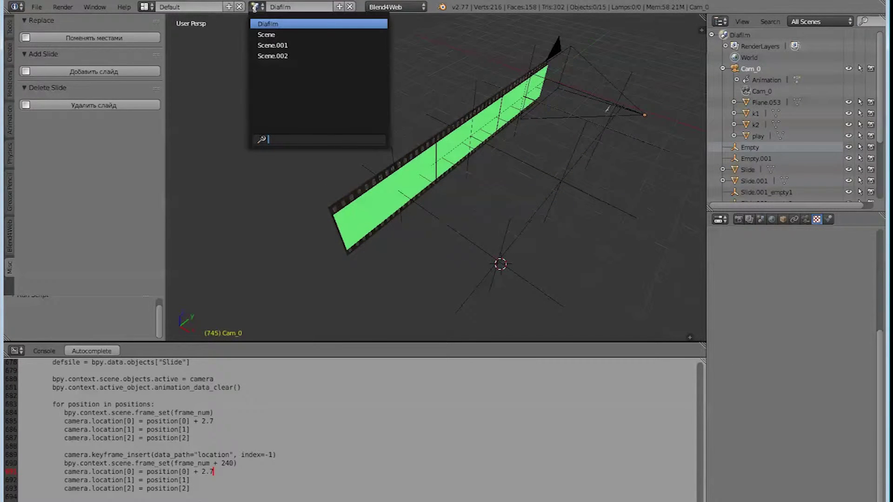
{"action": "left_click", "coordinate": [269, 54]}
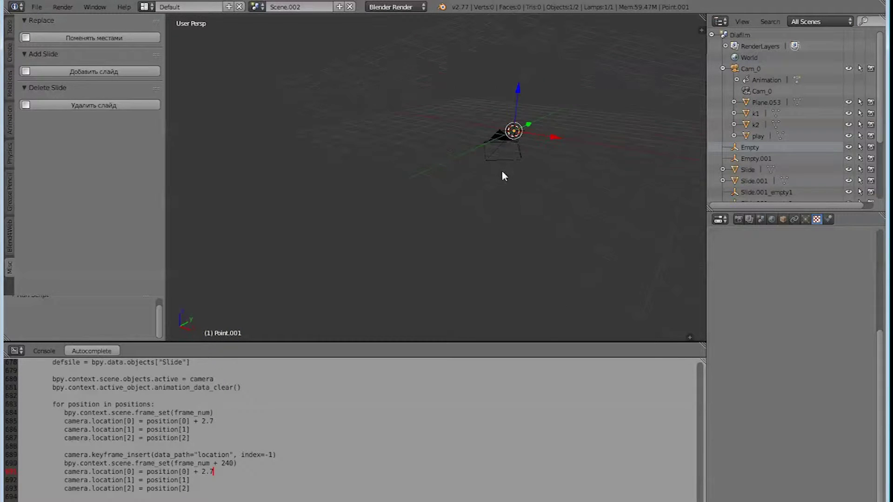
{"action": "left_click", "coordinate": [257, 7]}
{"action": "left_click", "coordinate": [263, 43]}
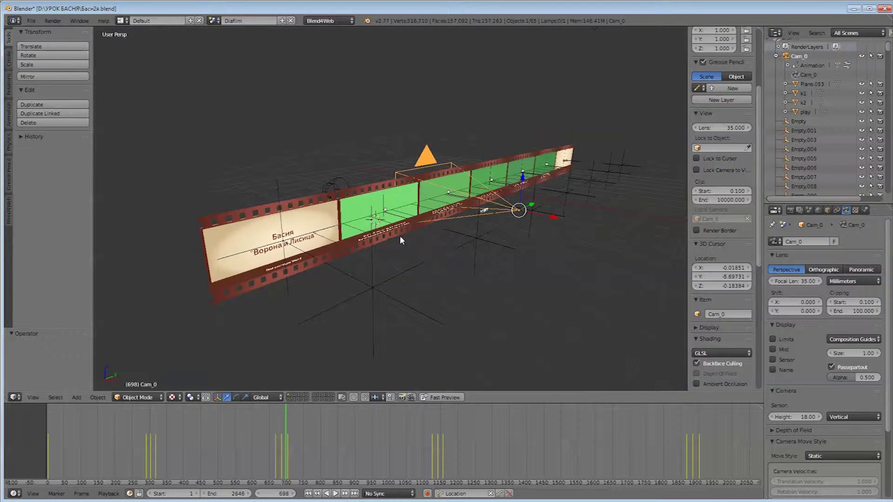
{"action": "scroll", "coordinate": [317, 258], "scroll_direction": "up", "scroll_amount": 3}
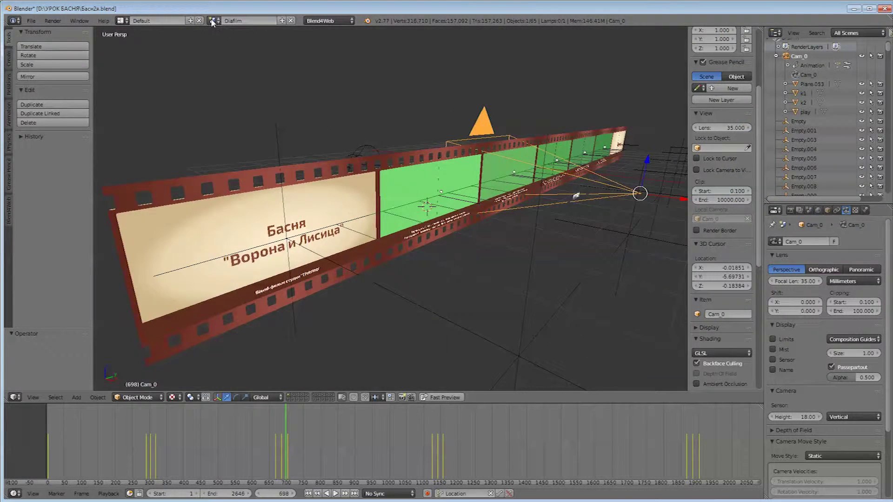
- Open scene S1 of the fable project and examine its tree and surrounding landscape
{"action": "left_click", "coordinate": [212, 21]}
{"action": "left_click", "coordinate": [219, 43]}
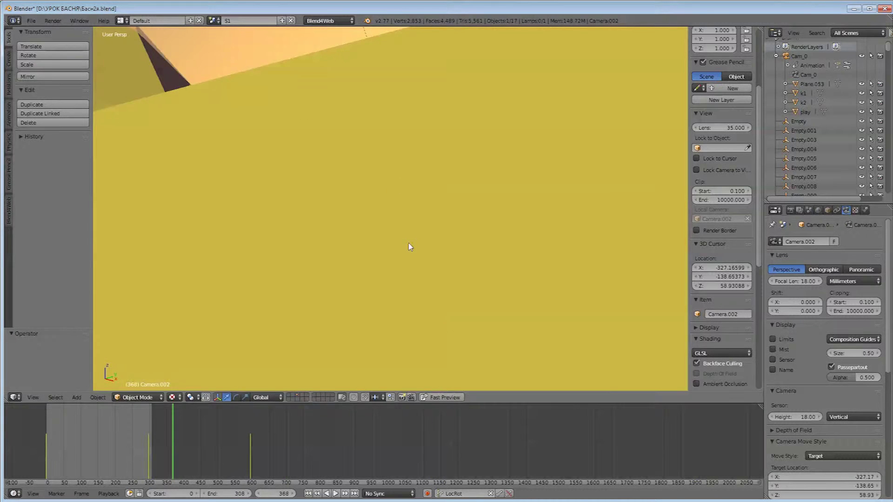
{"action": "scroll", "coordinate": [404, 236], "scroll_direction": "down", "scroll_amount": 3}
{"action": "middle_click_drag", "start_coordinate": [358, 148], "coordinate": [343, 255], "text": "shift"}
{"action": "scroll", "coordinate": [343, 256], "scroll_direction": "down", "scroll_amount": 3}
{"action": "middle_click_drag", "start_coordinate": [429, 242], "coordinate": [221, 182]}
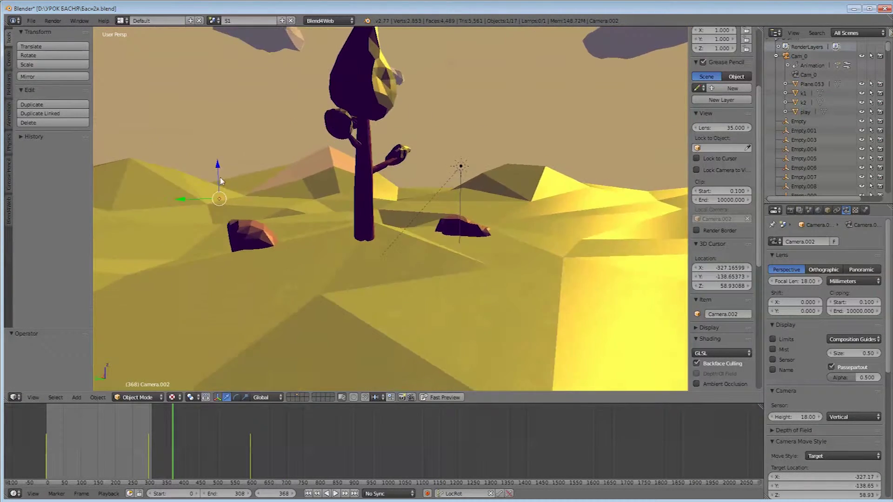
- Open scene S2, clear the selection and examine the scene from several angles
{"action": "left_click", "coordinate": [214, 20]}
{"action": "left_click", "coordinate": [219, 53]}
{"action": "middle_click_drag", "start_coordinate": [289, 119], "coordinate": [478, 264]}
{"action": "key", "text": "a"}
{"action": "scroll", "coordinate": [415, 245], "scroll_direction": "up", "scroll_amount": 4}
{"action": "middle_click_drag", "start_coordinate": [415, 215], "coordinate": [387, 227]}
{"action": "middle_click_drag", "start_coordinate": [473, 307], "coordinate": [395, 244]}
- Open scene S3 and examine the fox, the rocks and the tree with the crow
{"action": "left_click", "coordinate": [213, 21]}
{"action": "left_click", "coordinate": [222, 61]}
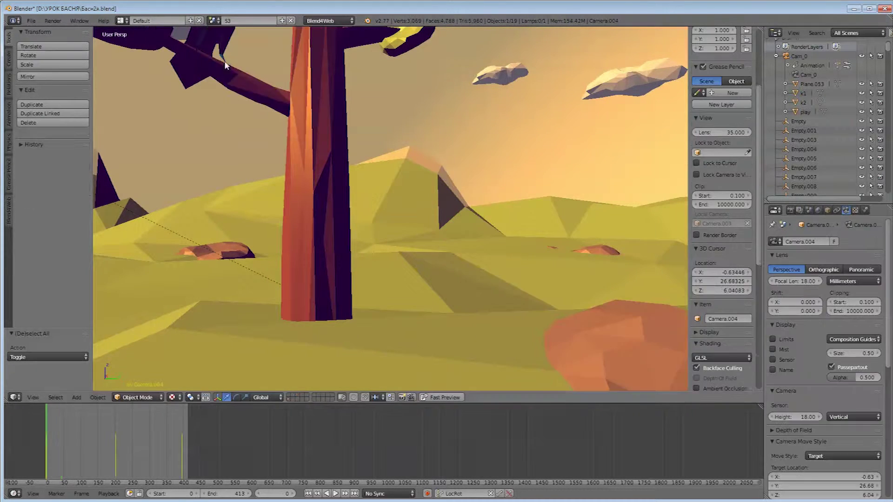
{"action": "scroll", "coordinate": [279, 135], "scroll_direction": "down", "scroll_amount": 3}
{"action": "middle_click_drag", "start_coordinate": [296, 145], "coordinate": [368, 231], "text": "shift"}
{"action": "mouse_move", "coordinate": [493, 317]}
{"action": "middle_mouse_down", "text": "shift"}
{"action": "mouse_move", "coordinate": [365, 245]}
{"action": "mouse_move", "coordinate": [456, 316]}
{"action": "mouse_move", "coordinate": [442, 311]}
{"action": "mouse_move", "coordinate": [357, 243]}
{"action": "middle_mouse_up", "text": "shift"}
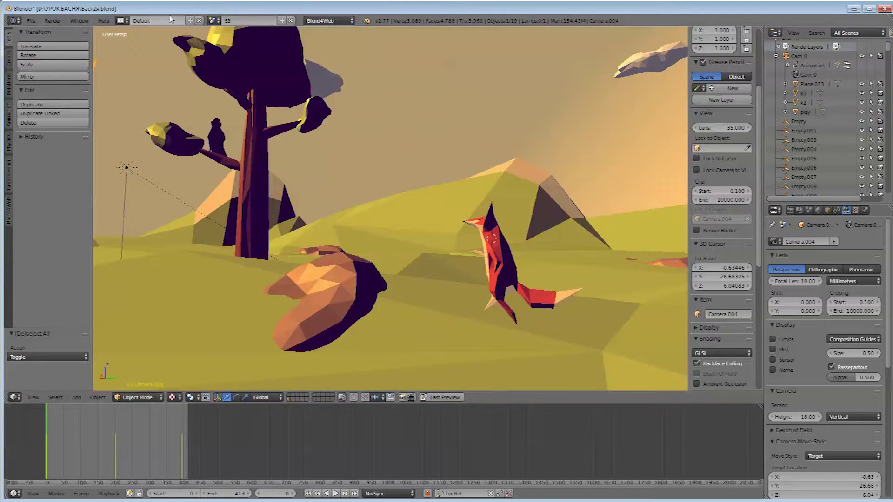
- Open scene S4, view it through its camera with textured shading and preview the animation
{"action": "left_click", "coordinate": [214, 21]}
{"action": "left_click", "coordinate": [227, 72]}
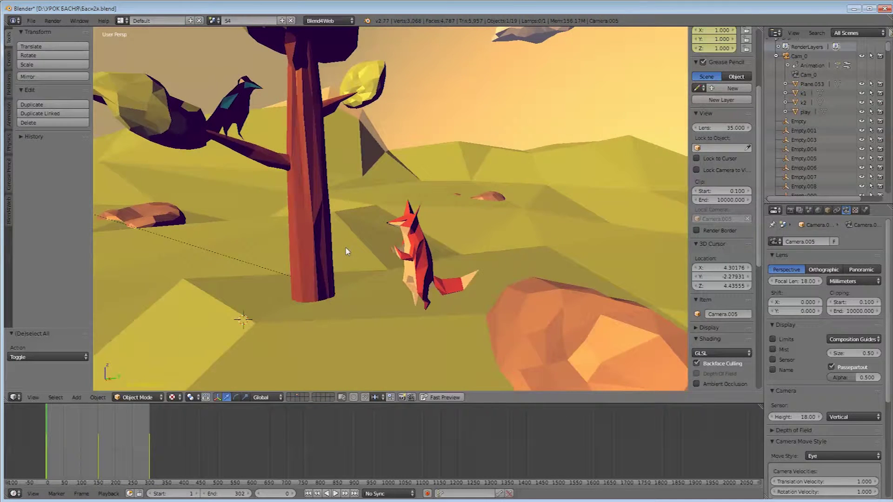
{"action": "key", "text": "KP_0"}
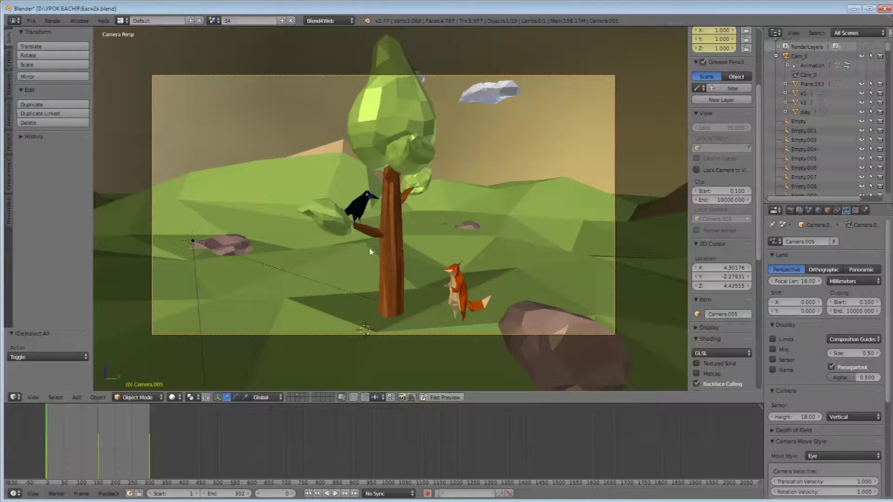
{"action": "key", "text": "alt+z"}
{"action": "key", "text": "alt+a"}
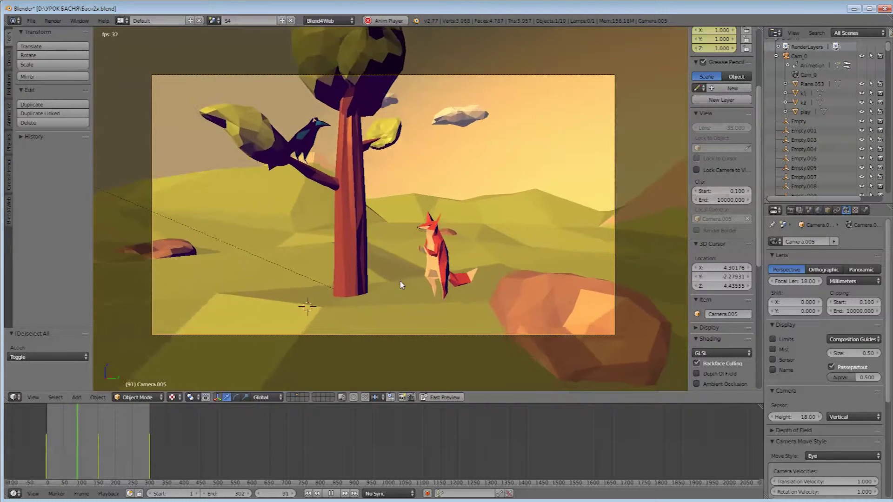
{"action": "key", "text": "alt+a"}
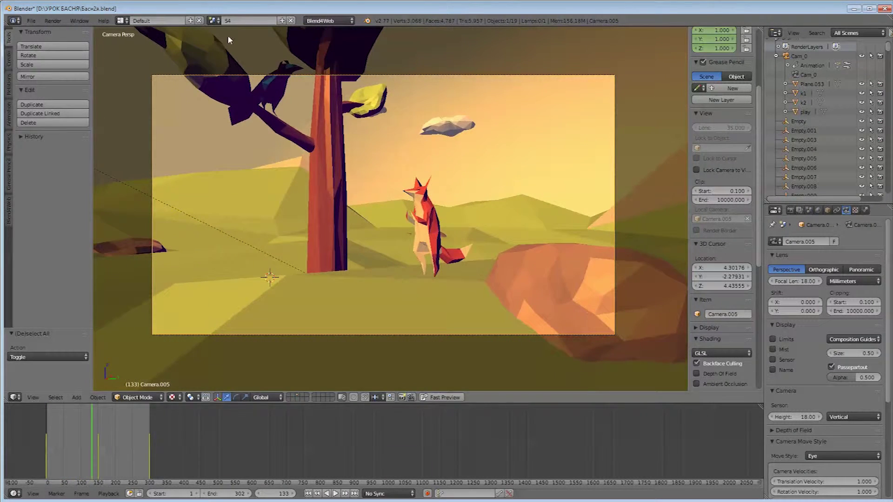
- Open scene S5 and examine the crow holding the cheese up close
{"action": "left_click", "coordinate": [212, 20]}
{"action": "left_click", "coordinate": [218, 79]}
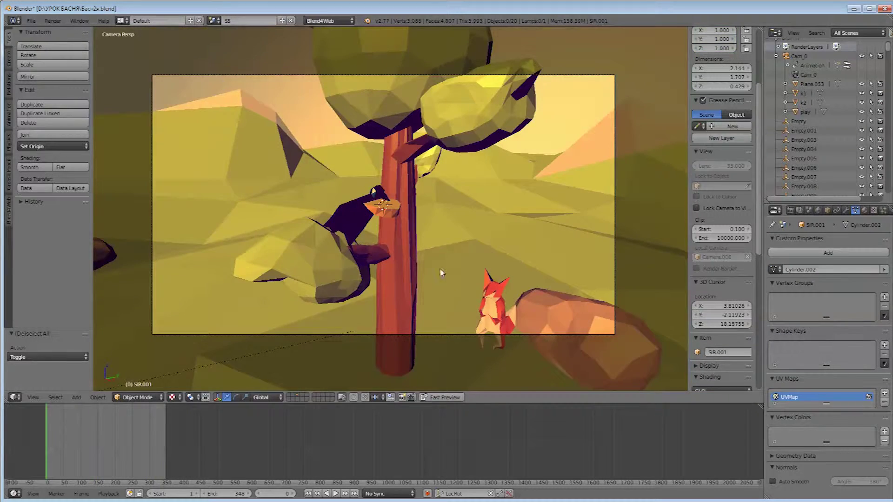
{"action": "scroll", "coordinate": [458, 296], "scroll_direction": "up", "scroll_amount": 1}
{"action": "middle_click_drag", "start_coordinate": [459, 297], "coordinate": [445, 278]}
{"action": "scroll", "coordinate": [474, 301], "scroll_direction": "up", "scroll_amount": 2}
- Inspect the crow's mesh in Edit Mode with all its geometry selected, and return to Object Mode with nothing selected
{"action": "right_click", "coordinate": [387, 222]}
{"action": "key", "text": "Tab"}
{"action": "key", "text": "a"}
{"action": "key", "text": "a"}
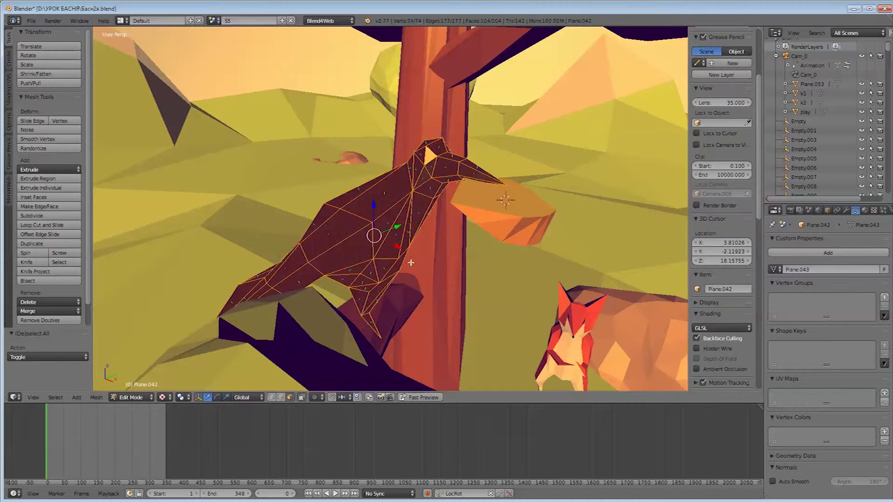
{"action": "key", "text": "Tab"}
{"action": "key", "text": "a"}
- Open scene S6 and preview the animation of the crow dropping the cheese, replaying it from the start
{"action": "left_click", "coordinate": [210, 21]}
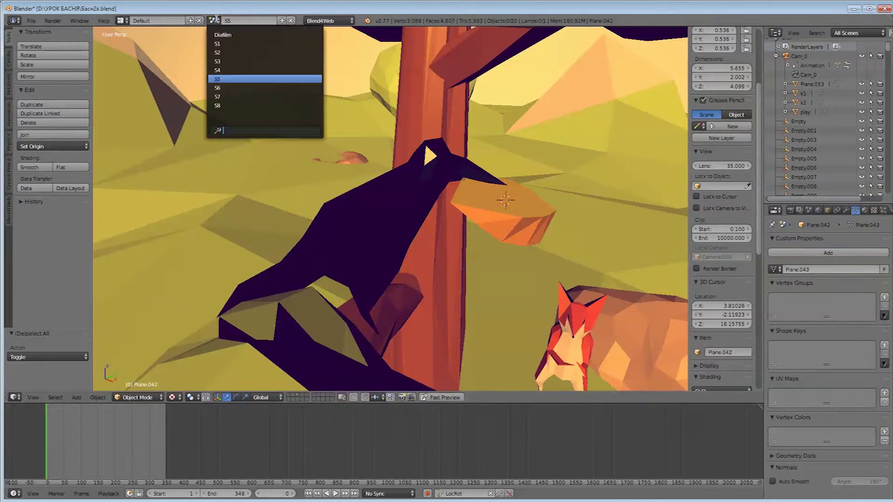
{"action": "left_click", "coordinate": [231, 88]}
{"action": "middle_click_drag", "start_coordinate": [496, 318], "coordinate": [463, 299]}
{"action": "scroll", "coordinate": [463, 300], "scroll_direction": "down", "scroll_amount": 2}
{"action": "key", "text": "alt+a"}
{"action": "key", "text": "alt+a"}
{"action": "left_click_drag", "start_coordinate": [77, 448], "coordinate": [37, 452]}
{"action": "key", "text": "alt+a"}
{"action": "middle_click_drag", "start_coordinate": [339, 227], "coordinate": [347, 239]}
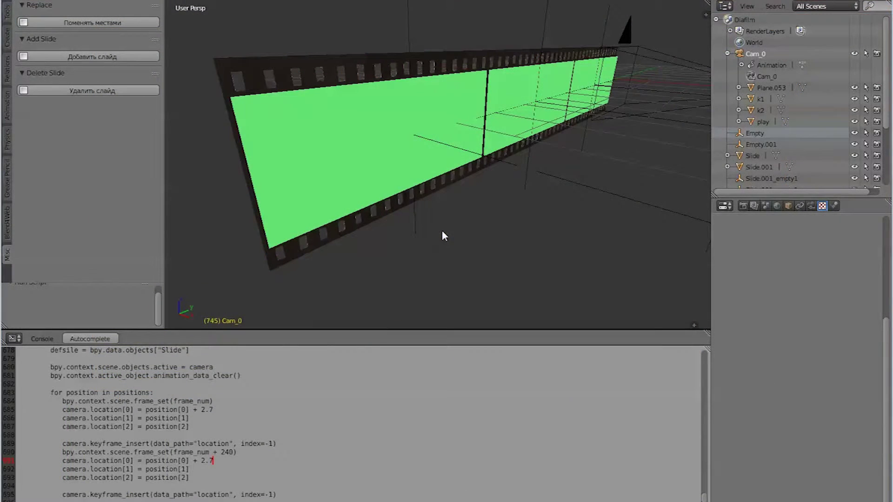
- Add a text object in front of the filmstrip in the Diafilm scene and open it for text editing
{"action": "key", "text": "shift+a"}
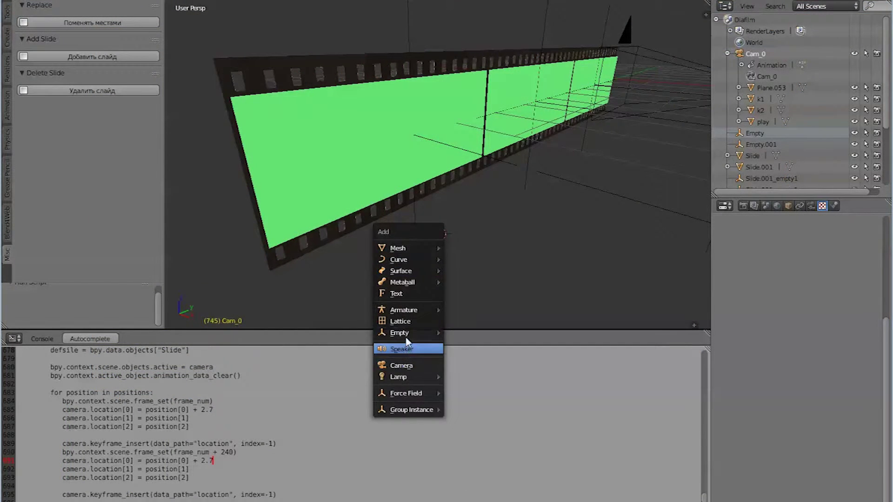
{"action": "left_click", "coordinate": [413, 298]}
{"action": "middle_click_drag", "start_coordinate": [516, 263], "coordinate": [452, 249]}
{"action": "scroll", "coordinate": [464, 235], "scroll_direction": "down", "scroll_amount": 3}
{"action": "key", "text": "Tab"}
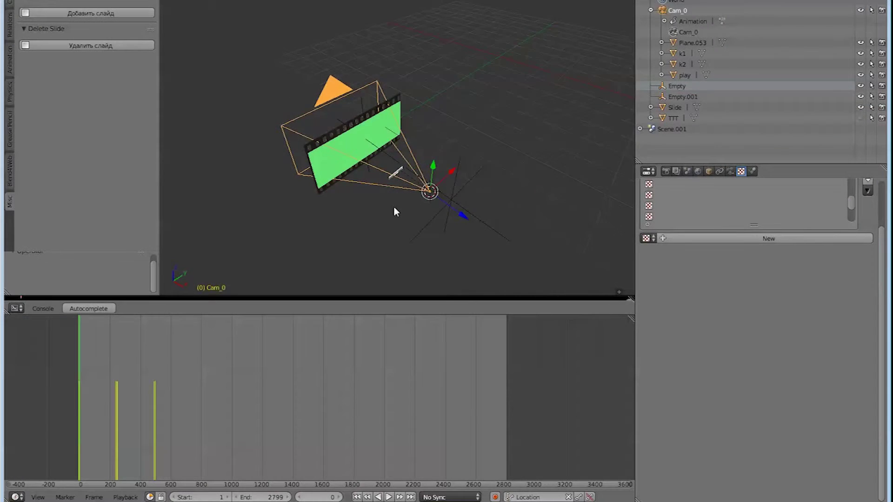
- Add five slides to the single-slide filmstrip, extending the keyframed camera movement to frame 1495
{"action": "middle_click_drag", "start_coordinate": [394, 206], "coordinate": [398, 224]}
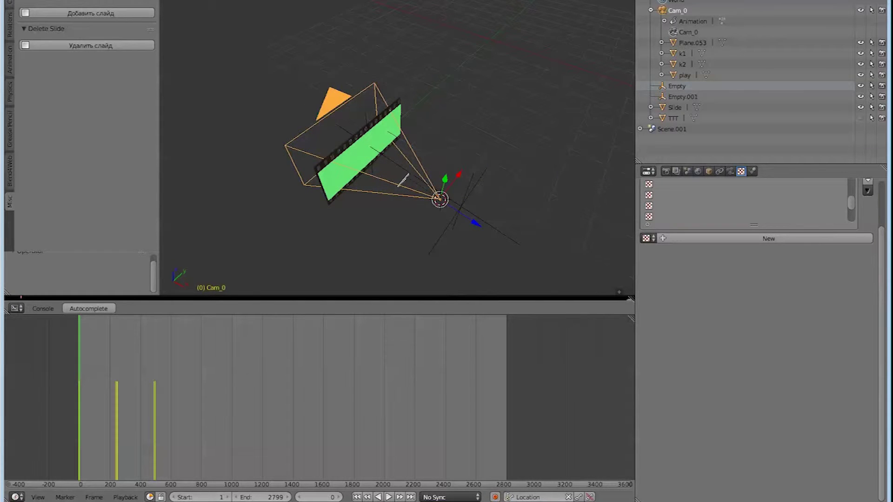
{"action": "left_click", "coordinate": [77, 14]}
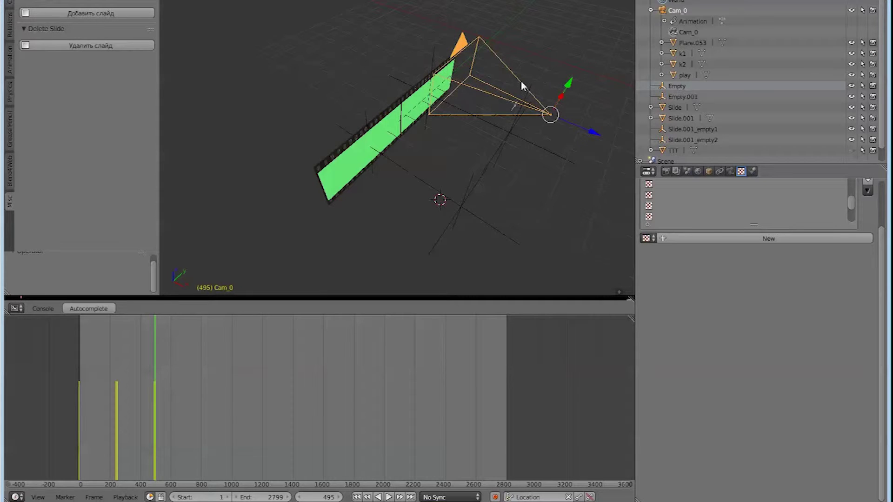
{"action": "middle_click_drag", "start_coordinate": [429, 168], "coordinate": [345, 133]}
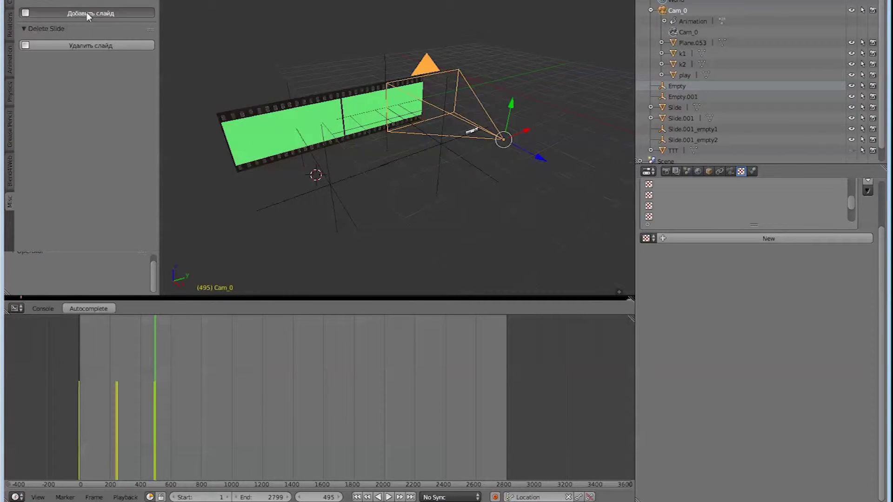
{"action": "left_click", "coordinate": [88, 14]}
{"action": "left_click", "coordinate": [110, 14]}
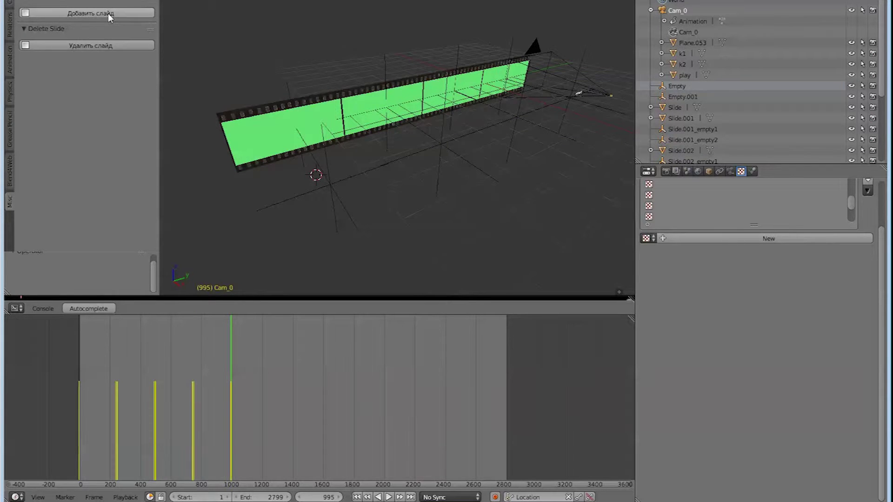
{"action": "left_click", "coordinate": [110, 14]}
{"action": "left_click", "coordinate": [110, 14]}
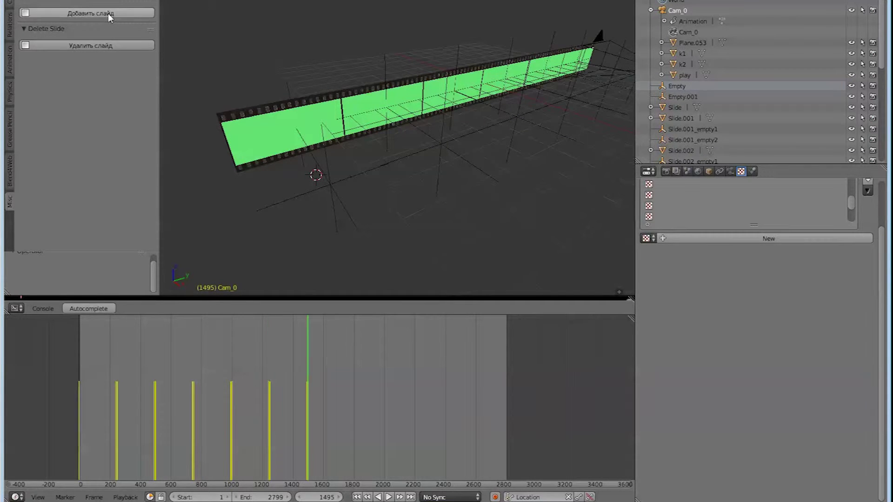
- Look over the finished filmstrip of the fable, and open scene S1 to examine its landscape with the tree and rocks
{"action": "middle_click_drag", "start_coordinate": [228, 108], "coordinate": [270, 134]}
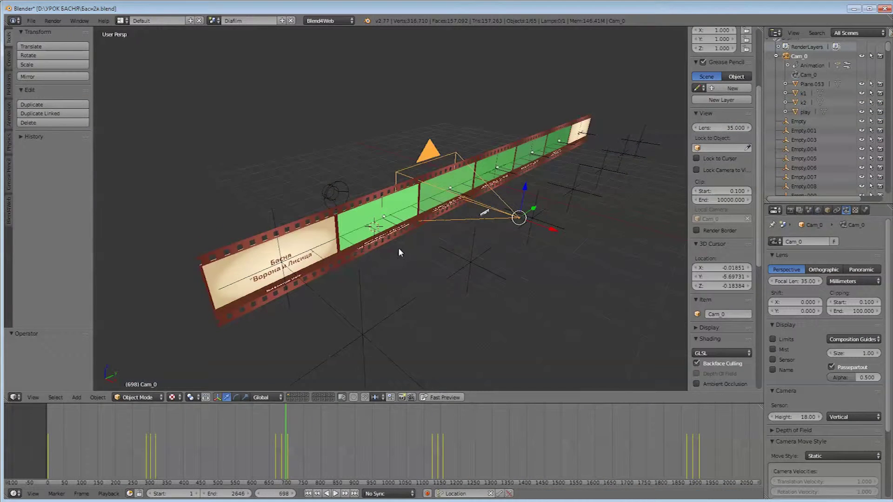
{"action": "middle_click_drag", "start_coordinate": [398, 250], "coordinate": [401, 236]}
{"action": "scroll", "coordinate": [401, 236], "scroll_direction": "up", "scroll_amount": 2}
{"action": "middle_click_drag", "start_coordinate": [320, 262], "coordinate": [369, 243], "text": "shift"}
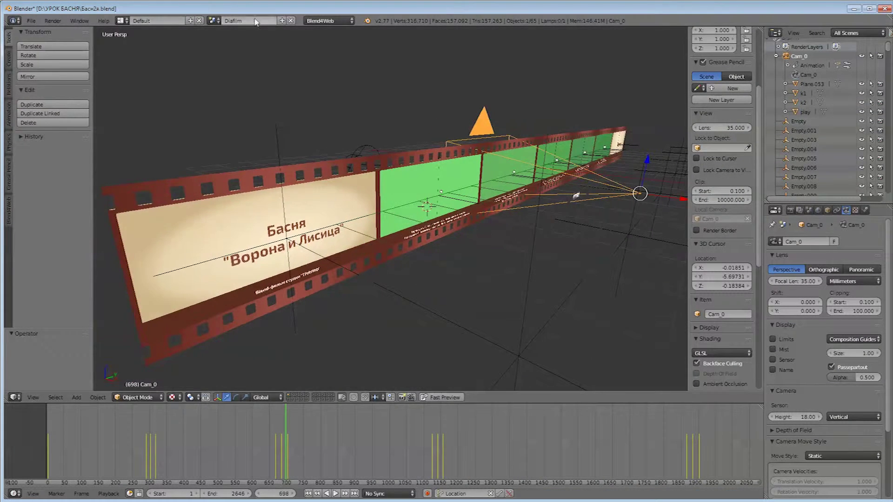
{"action": "left_click", "coordinate": [211, 21]}
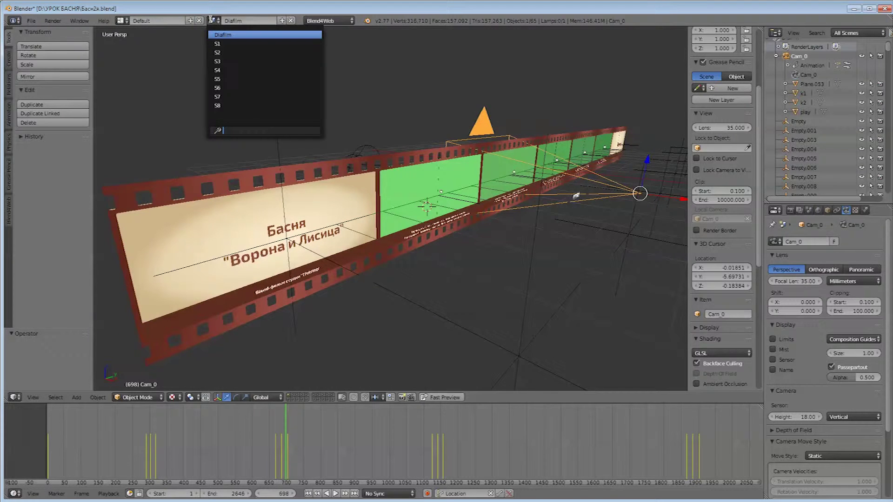
{"action": "left_click", "coordinate": [221, 44]}
{"action": "middle_click_drag", "start_coordinate": [358, 146], "coordinate": [339, 256], "text": "shift"}
{"action": "scroll", "coordinate": [339, 256], "scroll_direction": "down", "scroll_amount": 4}
{"action": "middle_click_drag", "start_coordinate": [470, 233], "coordinate": [219, 153]}
- Open scene S2 and look over its contents
{"action": "left_click", "coordinate": [212, 21]}
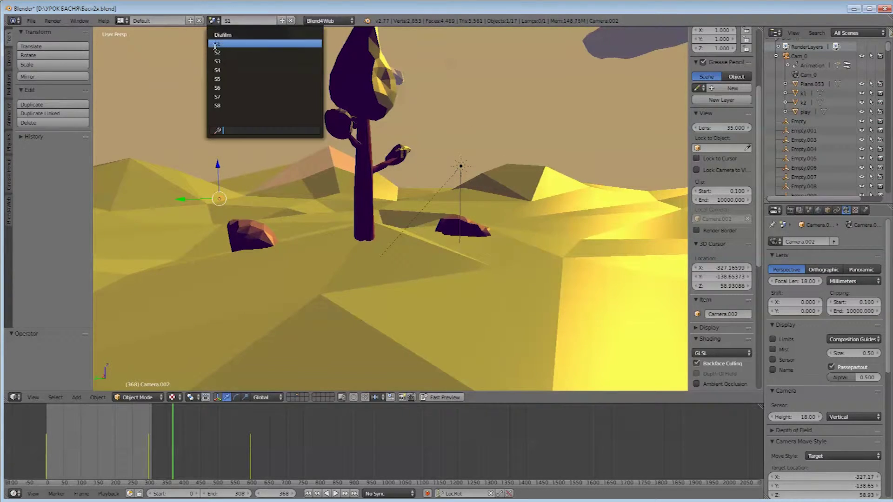
{"action": "left_click", "coordinate": [221, 53]}
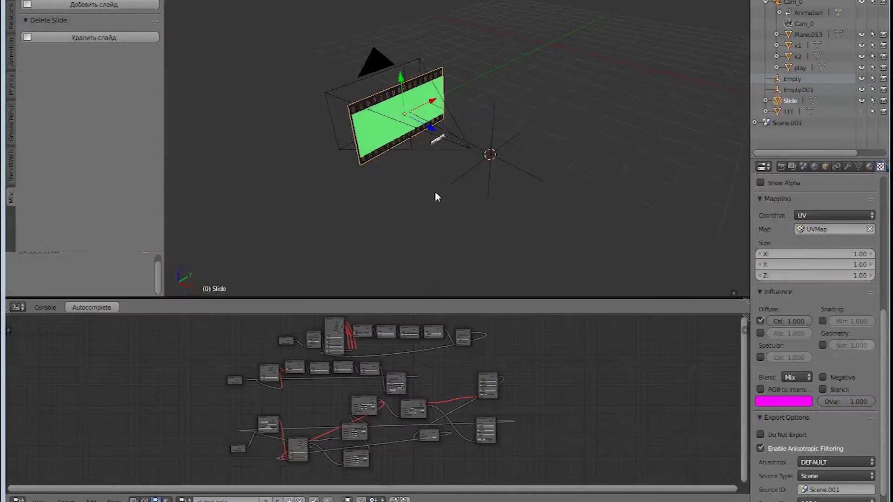
{"action": "mouse_move", "coordinate": [435, 193]}
{"action": "middle_mouse_down"}
{"action": "mouse_move", "coordinate": [419, 211]}
{"action": "mouse_move", "coordinate": [441, 188]}
{"action": "mouse_move", "coordinate": [437, 206]}
{"action": "middle_mouse_up"}
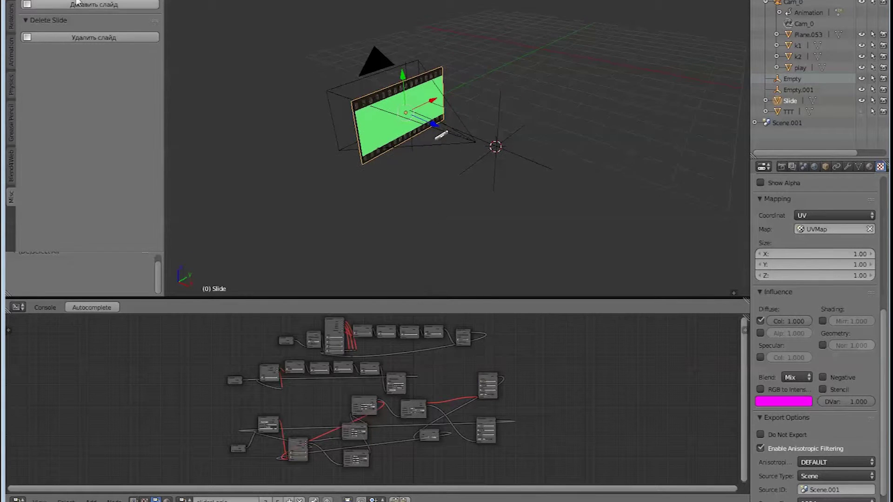
- Add a second slide to the single-slide filmstrip, extending the keyframed camera movement to frame 495
{"action": "left_click", "coordinate": [80, 6]}
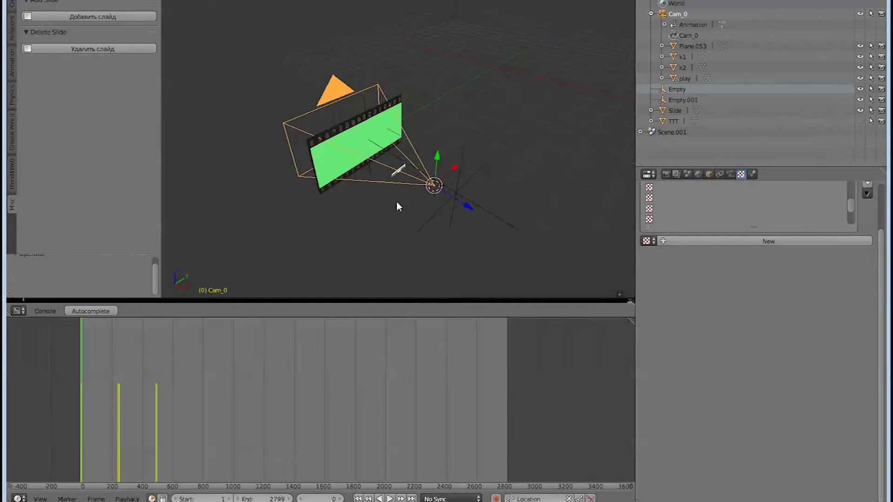
{"action": "middle_click_drag", "start_coordinate": [397, 202], "coordinate": [400, 228]}
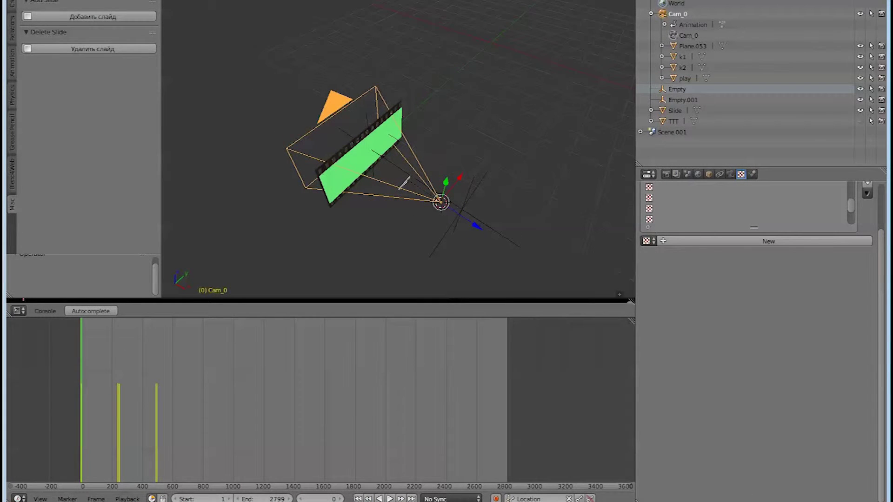
{"action": "left_click", "coordinate": [79, 16]}
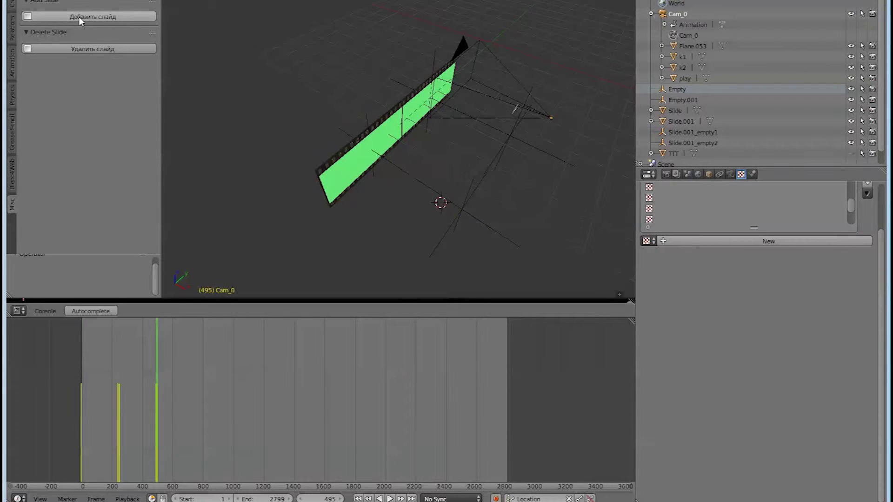
{"action": "middle_click_drag", "start_coordinate": [522, 85], "coordinate": [395, 141]}
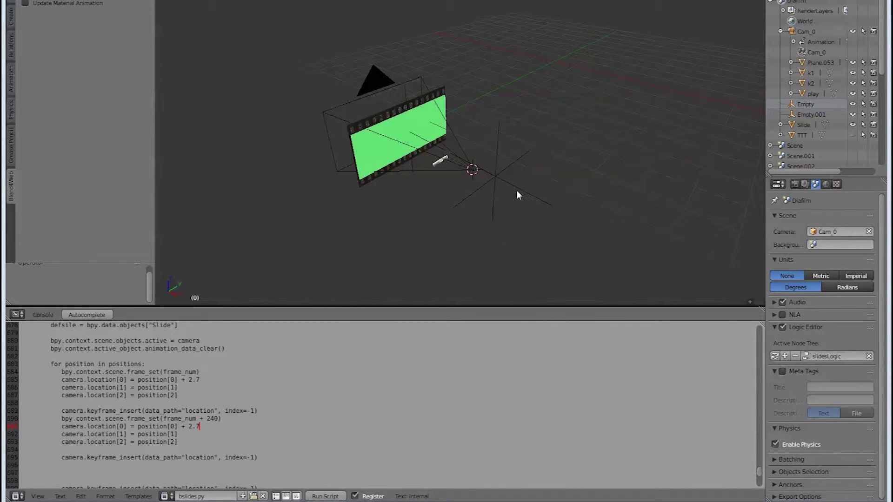
- Add three slides to the single-slide filmstrip in the Diafilm scene, extending the camera animation to frame 995
{"action": "middle_click_drag", "start_coordinate": [528, 160], "coordinate": [477, 222]}
{"action": "middle_click_drag", "start_coordinate": [338, 239], "coordinate": [479, 246]}
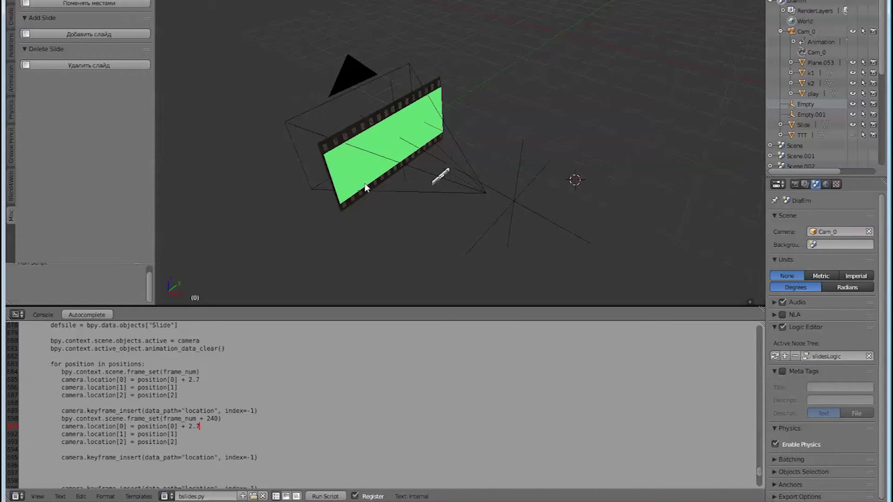
{"action": "scroll", "coordinate": [366, 184], "scroll_direction": "down", "scroll_amount": 1}
{"action": "middle_click_drag", "start_coordinate": [392, 189], "coordinate": [363, 218], "text": "shift"}
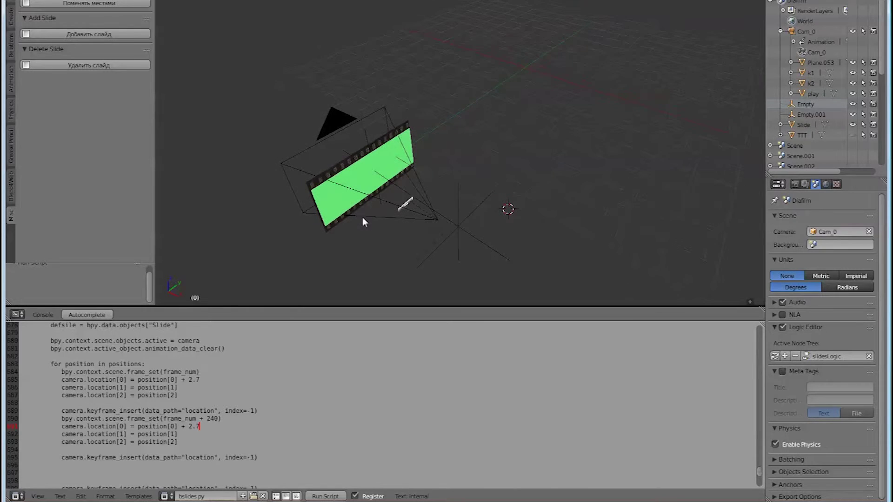
{"action": "left_click", "coordinate": [107, 34]}
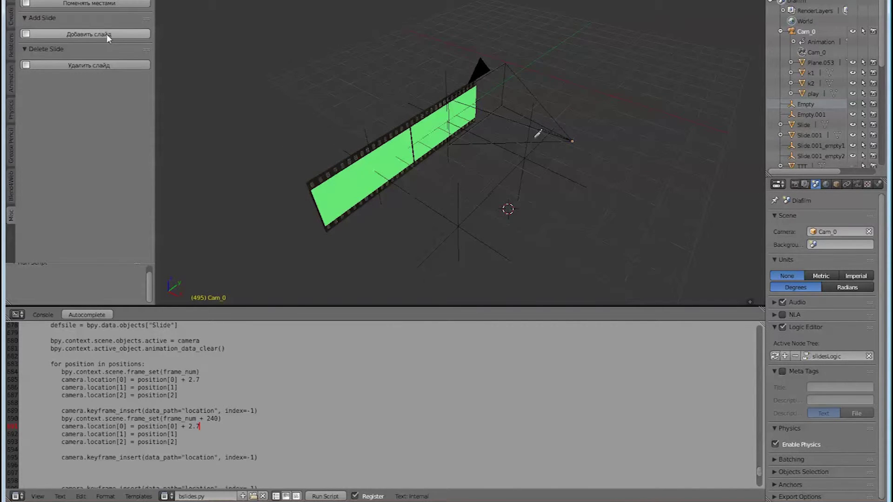
{"action": "left_click", "coordinate": [107, 34]}
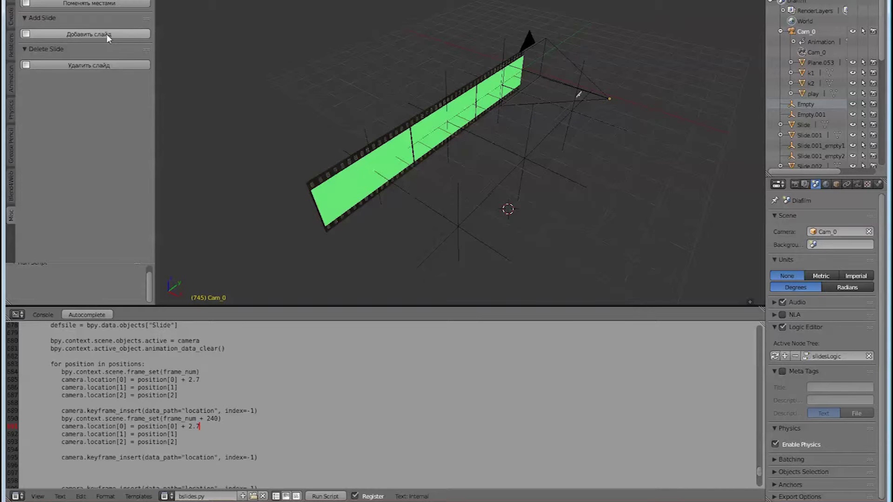
{"action": "left_click", "coordinate": [107, 35]}
- Delete the three added slides one by one from the far end of the filmstrip
{"action": "middle_click_drag", "start_coordinate": [423, 249], "coordinate": [351, 227]}
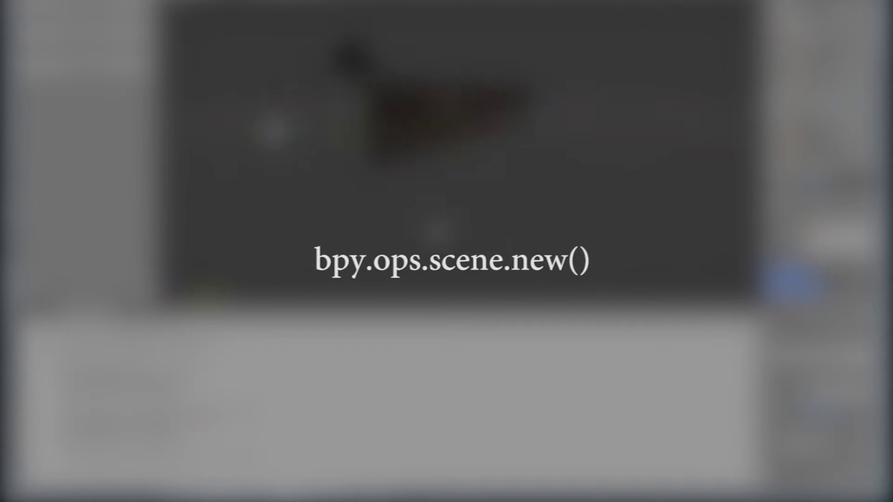
{"action": "middle_click_drag", "start_coordinate": [489, 244], "coordinate": [640, 251]}
{"action": "scroll", "coordinate": [640, 250], "scroll_direction": "down", "scroll_amount": 2}
{"action": "middle_click_drag", "start_coordinate": [434, 245], "coordinate": [486, 228]}
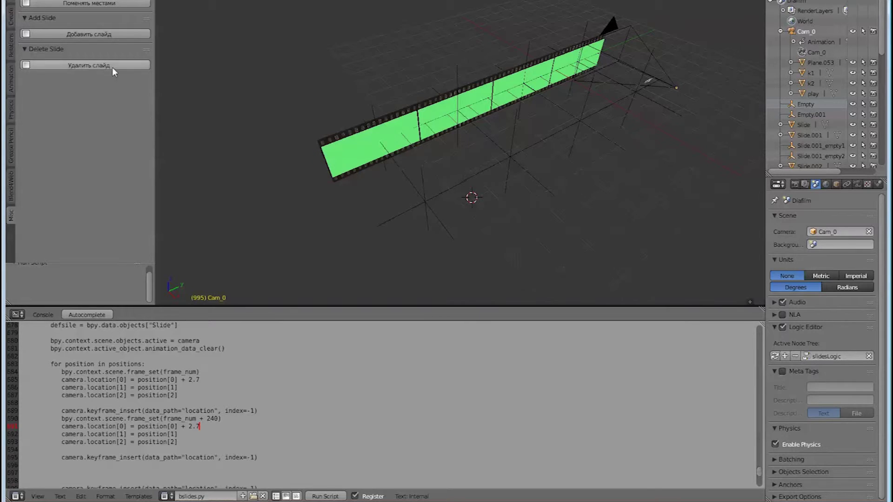
{"action": "left_click", "coordinate": [70, 64]}
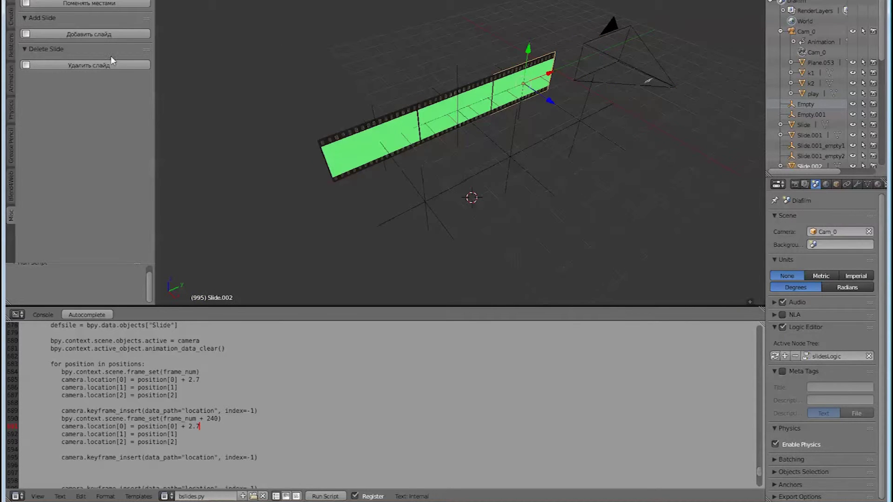
{"action": "left_click", "coordinate": [102, 65]}
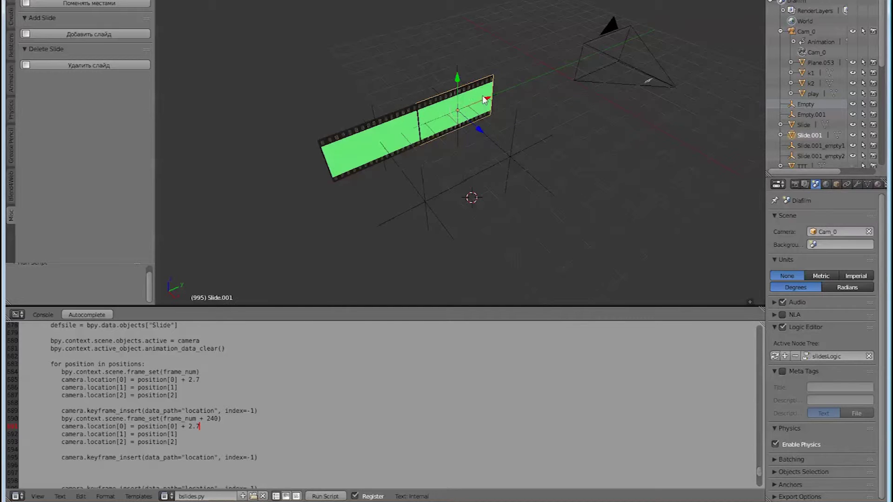
{"action": "left_click", "coordinate": [103, 67]}
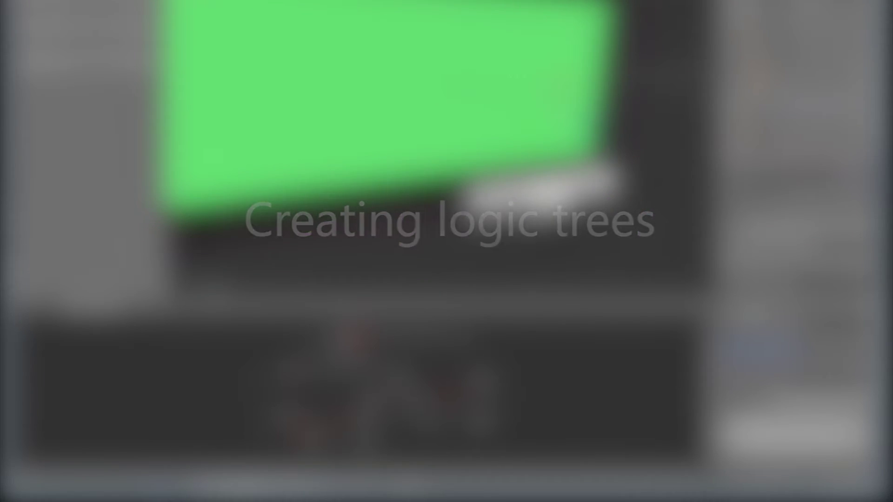
- Examine the slidesLogic node tree, from the upper node chains down to the connected condition and math nodes
{"action": "middle_click_drag", "start_coordinate": [313, 384], "coordinate": [324, 423]}
{"action": "scroll", "coordinate": [366, 394], "scroll_direction": "up", "scroll_amount": 5}
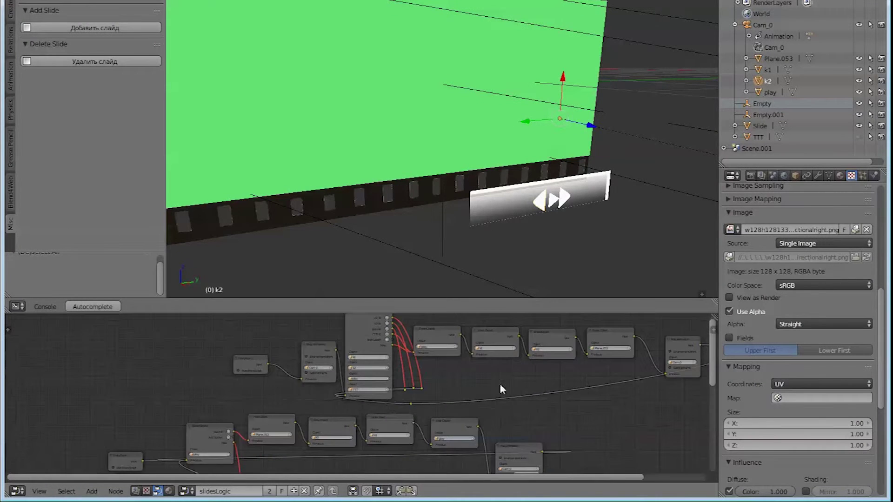
{"action": "middle_click_drag", "start_coordinate": [545, 390], "coordinate": [446, 431]}
{"action": "scroll", "coordinate": [472, 420], "scroll_direction": "up", "scroll_amount": 3}
{"action": "middle_click_drag", "start_coordinate": [395, 455], "coordinate": [388, 353]}
{"action": "middle_click_drag", "start_coordinate": [406, 434], "coordinate": [475, 420]}
{"action": "scroll", "coordinate": [433, 408], "scroll_direction": "down", "scroll_amount": 5}
{"action": "scroll", "coordinate": [497, 420], "scroll_direction": "up", "scroll_amount": 5}
{"action": "middle_click_drag", "start_coordinate": [596, 445], "coordinate": [461, 335]}
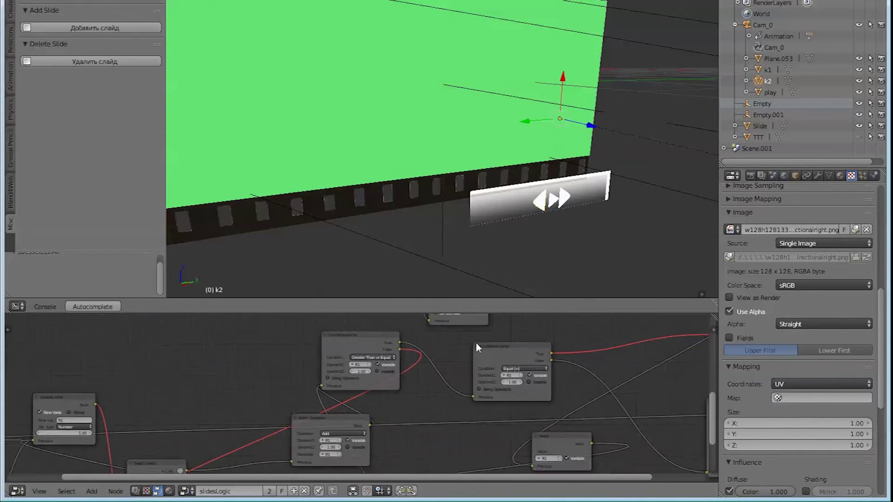
{"action": "scroll", "coordinate": [476, 349], "scroll_direction": "down", "scroll_amount": 5}
{"action": "mouse_move", "coordinate": [445, 406]}
{"action": "middle_mouse_down"}
{"action": "mouse_move", "coordinate": [484, 347]}
{"action": "mouse_move", "coordinate": [492, 357]}
{"action": "mouse_move", "coordinate": [462, 408]}
{"action": "middle_mouse_up"}
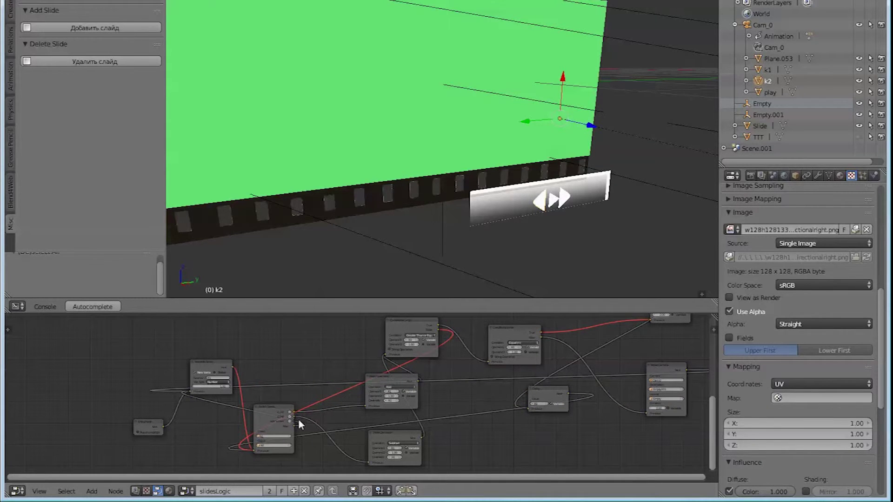
{"action": "middle_click_drag", "start_coordinate": [463, 342], "coordinate": [464, 388]}
{"action": "scroll", "coordinate": [464, 388], "scroll_direction": "down", "scroll_amount": 3}
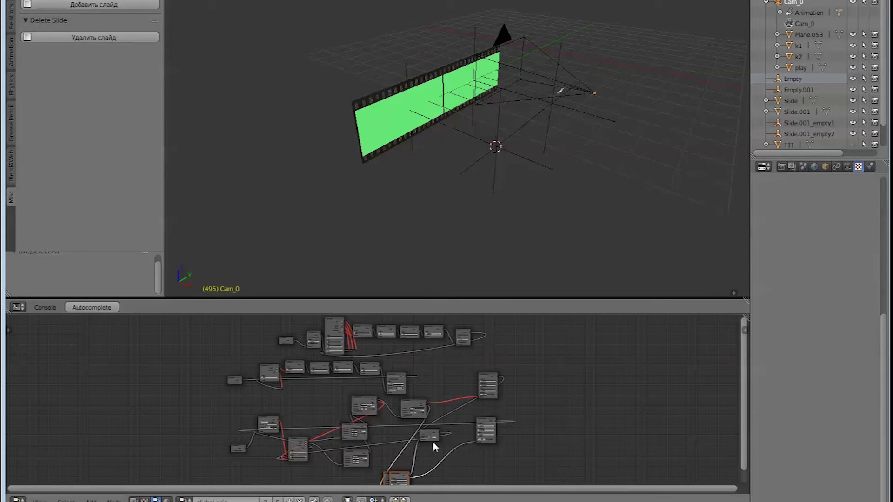
{"action": "scroll", "coordinate": [438, 434], "scroll_direction": "up", "scroll_amount": 2}
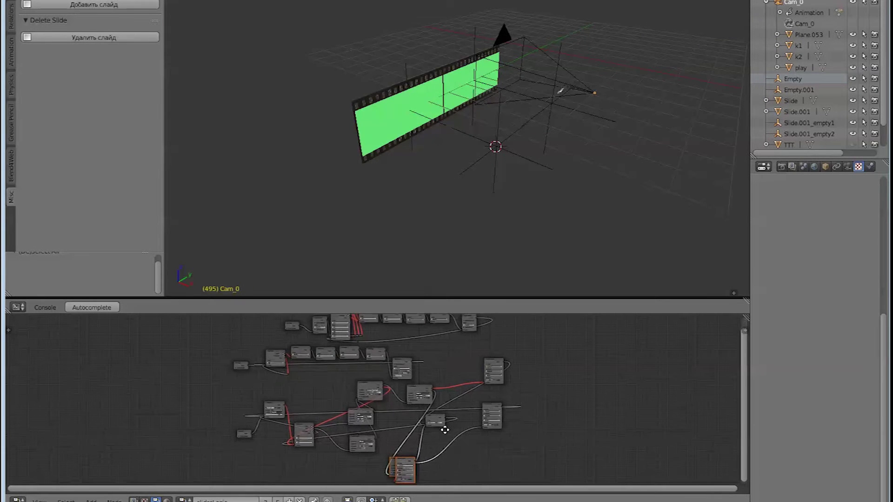
- Add four more slides to the two-slide filmstrip, checking the Move Camera nodes generated for them in the logic tree
{"action": "left_click", "coordinate": [103, 5]}
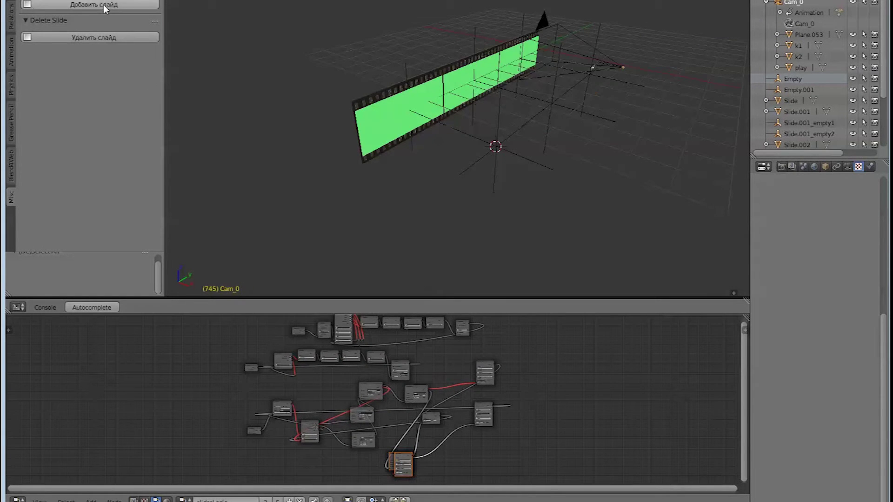
{"action": "left_click", "coordinate": [104, 6]}
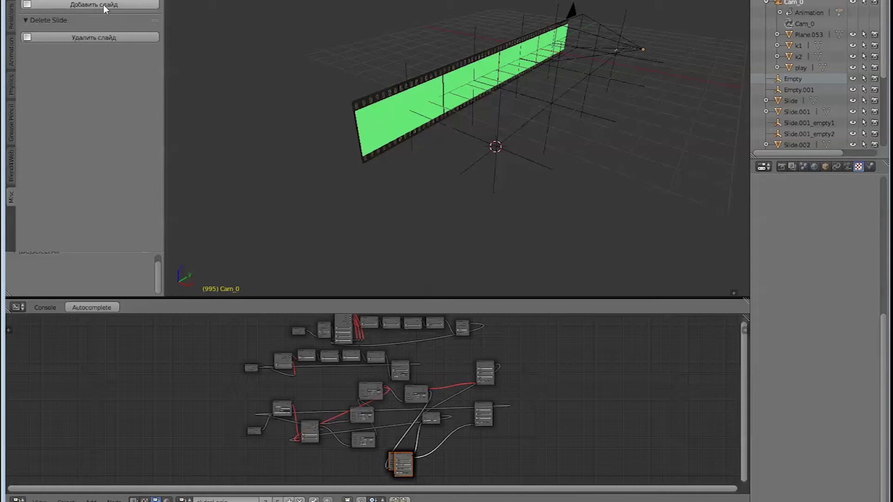
{"action": "middle_click_drag", "start_coordinate": [412, 447], "coordinate": [417, 370]}
{"action": "scroll", "coordinate": [413, 389], "scroll_direction": "up", "scroll_amount": 11}
{"action": "scroll", "coordinate": [421, 384], "scroll_direction": "up", "scroll_amount": 4}
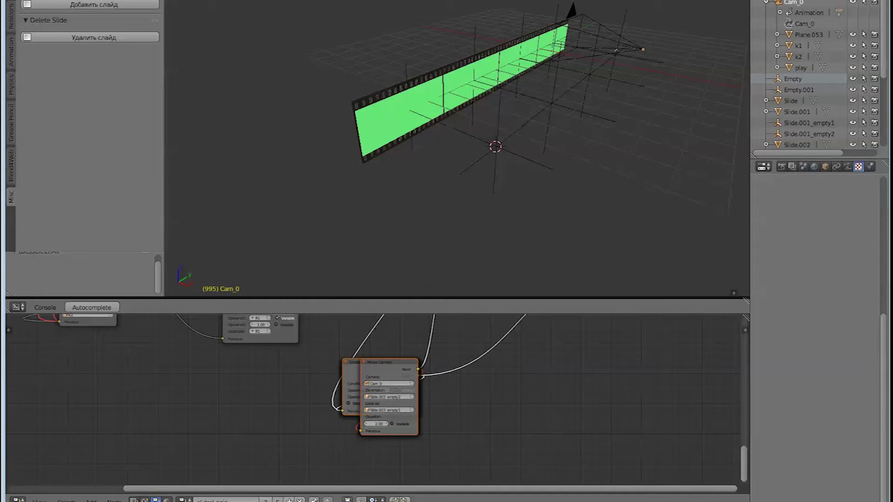
{"action": "left_click", "coordinate": [81, 6]}
{"action": "left_click", "coordinate": [81, 6]}
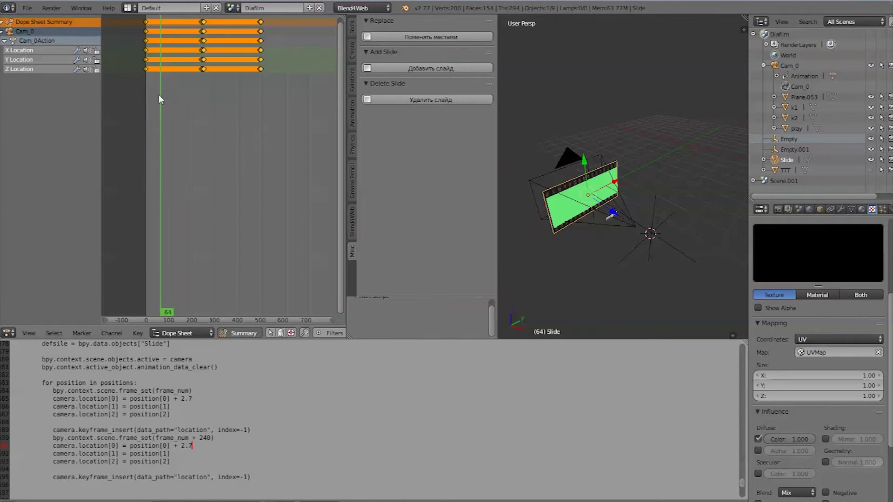
- Preview Cam_0's location animation from about frame 218, stop playback and scrub back to the start in the Dope Sheet
{"action": "left_click_drag", "start_coordinate": [158, 94], "coordinate": [197, 91]}
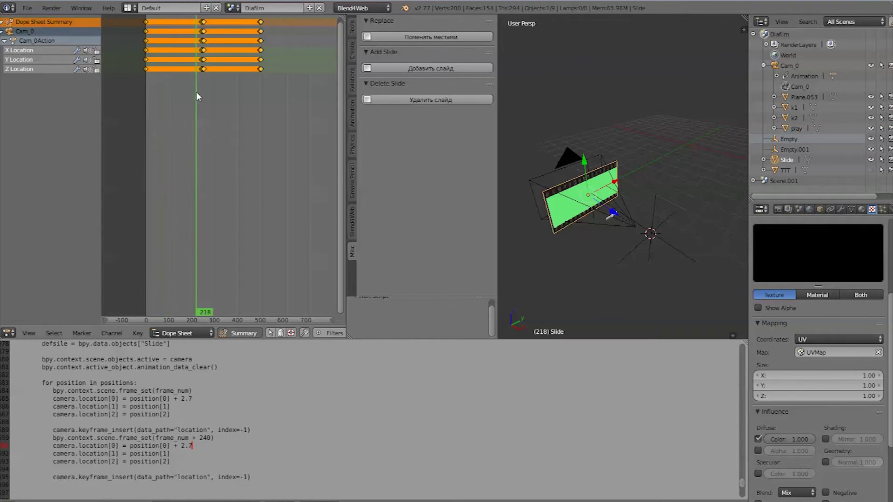
{"action": "key", "text": "alt+a"}
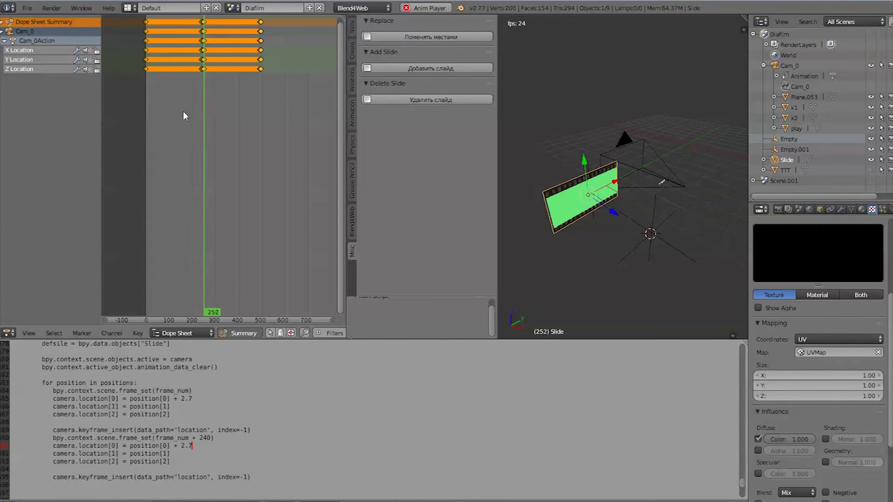
{"action": "key", "text": "alt+a"}
{"action": "middle_click_drag", "start_coordinate": [205, 150], "coordinate": [203, 151]}
{"action": "left_click_drag", "start_coordinate": [203, 150], "coordinate": [127, 137]}
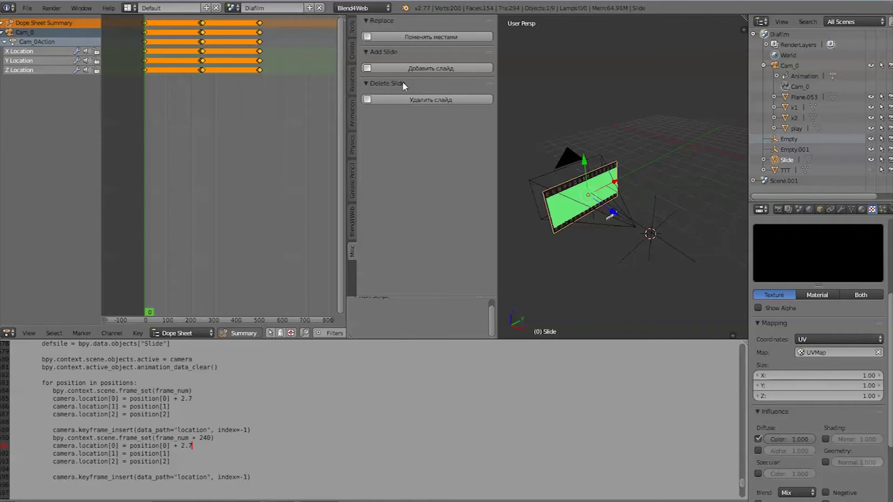
- Add a slide to the single-slide filmstrip and preview the keyframed camera movement from about frame 193
{"action": "left_click", "coordinate": [417, 68]}
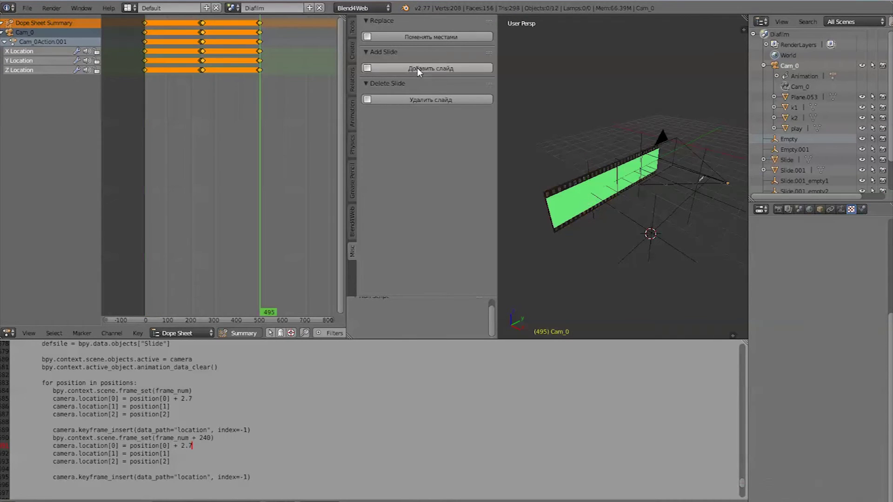
{"action": "scroll", "coordinate": [676, 264], "scroll_direction": "down", "scroll_amount": 2}
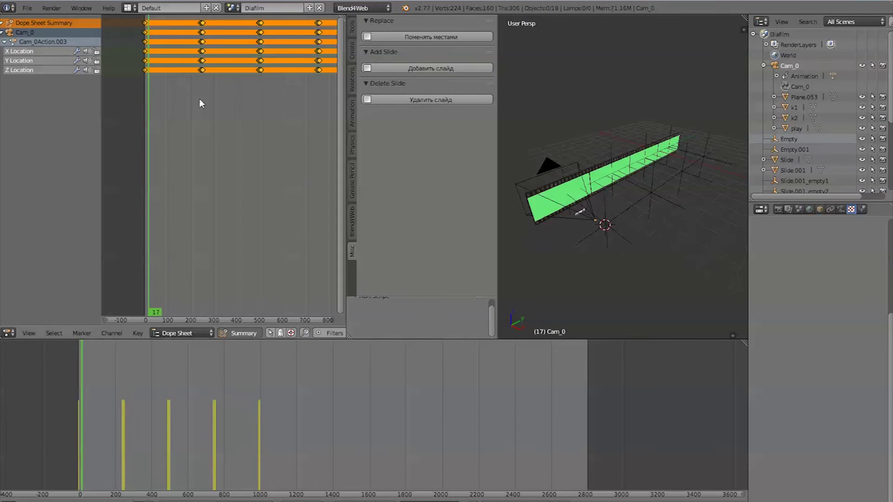
{"action": "left_click", "coordinate": [191, 100]}
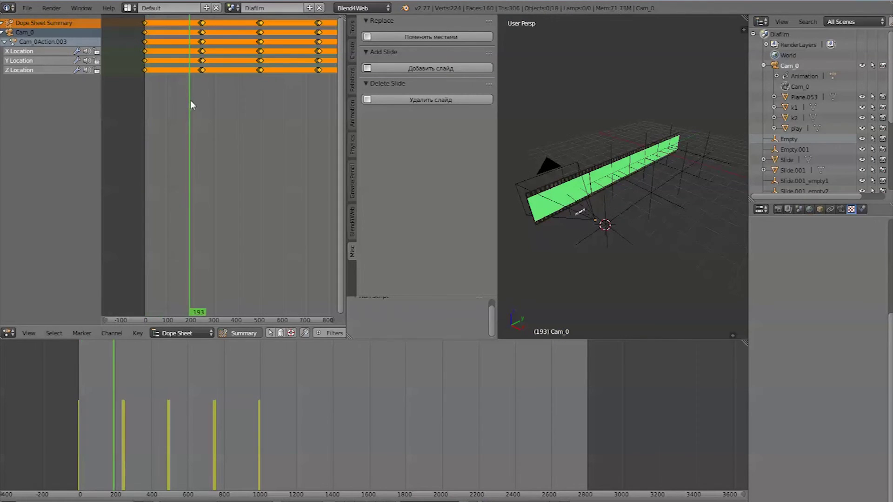
{"action": "key", "text": "alt+a"}
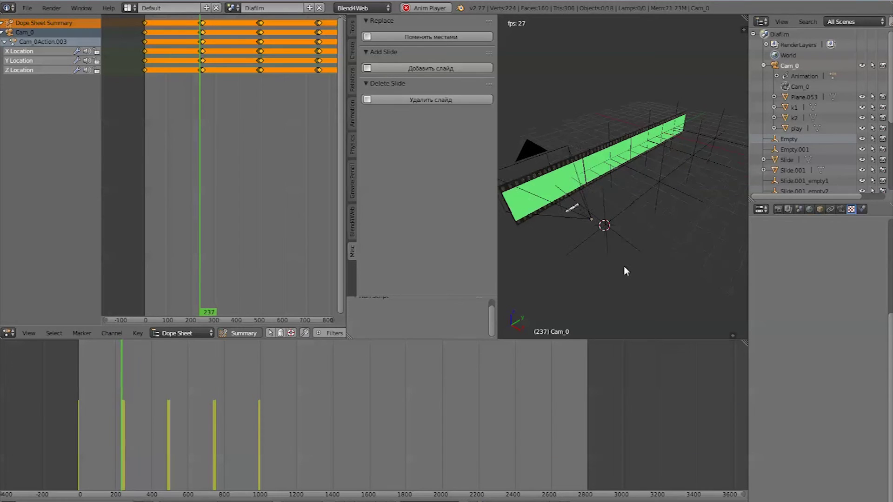